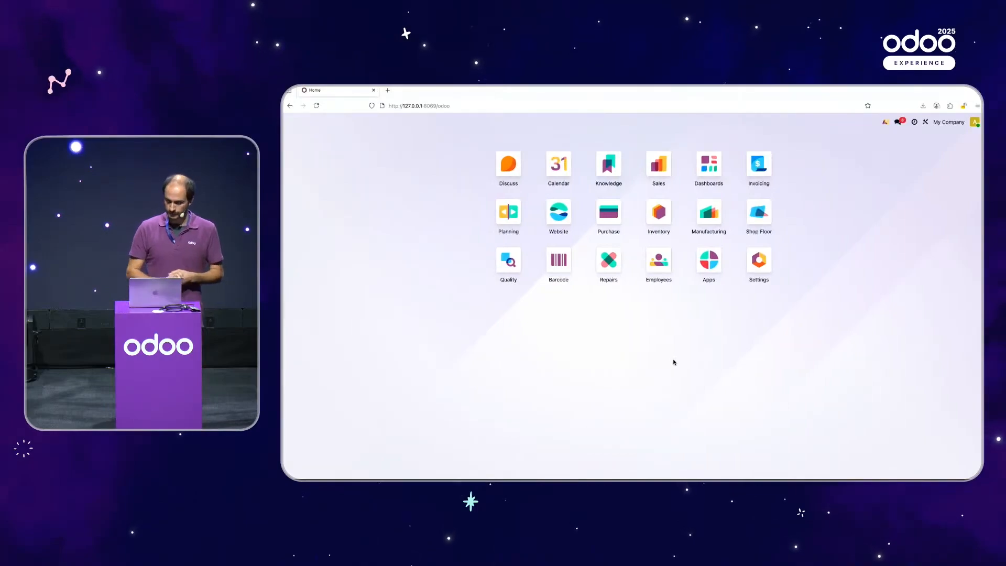
Create a new sales quotation and select the first suggested customer
{"action": "left_click", "coordinate": [659, 167]}
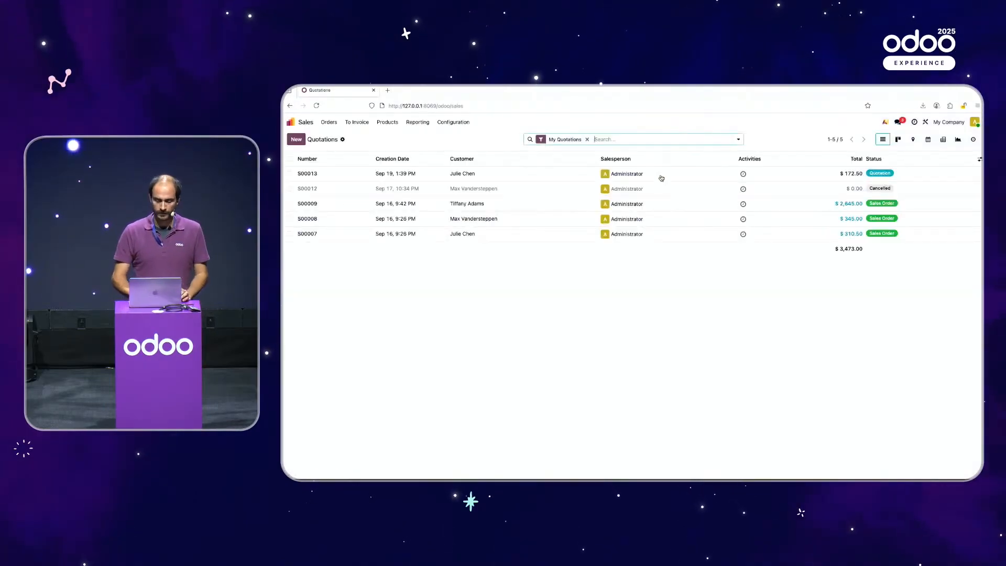
{"action": "left_click", "coordinate": [296, 139]}
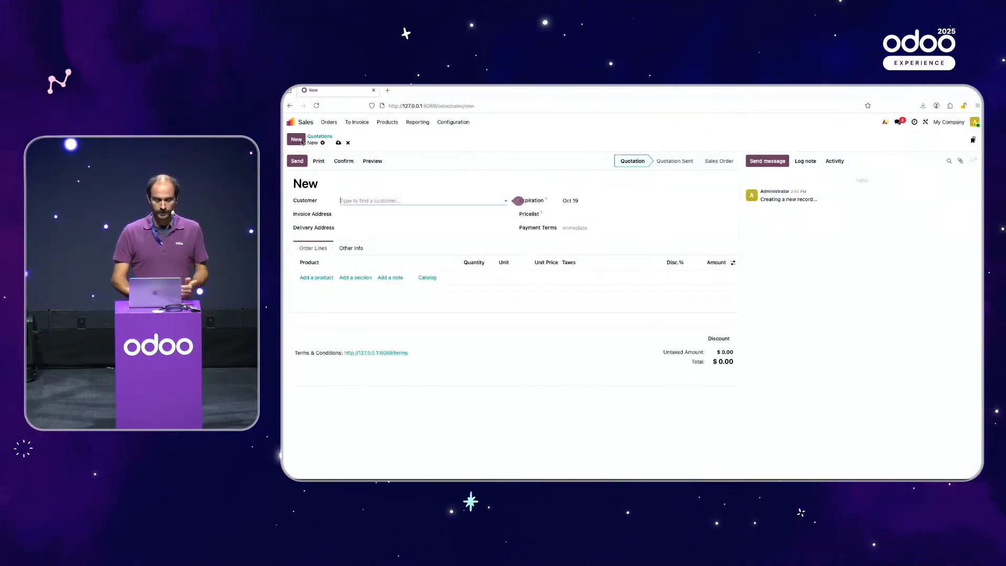
{"action": "left_click", "coordinate": [384, 200]}
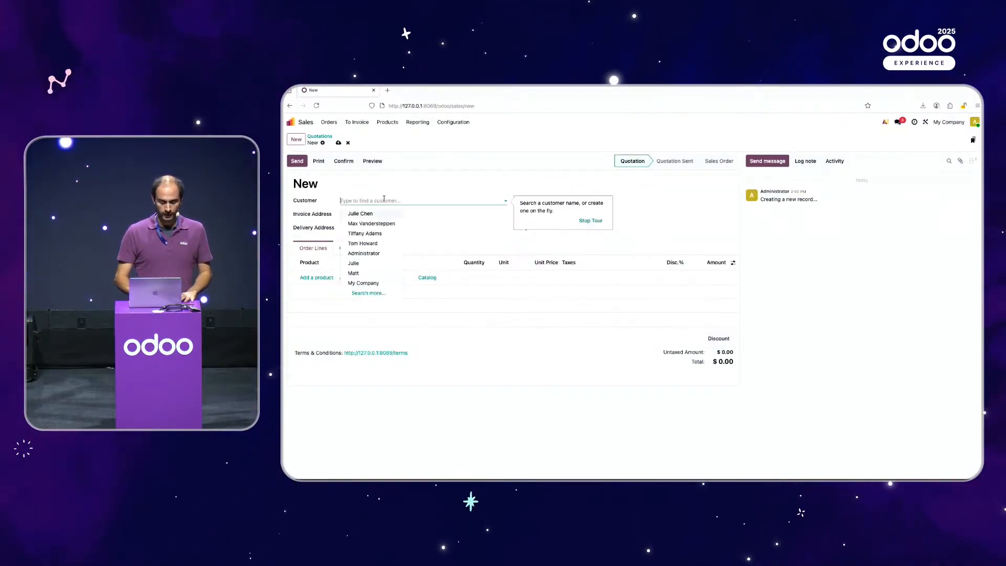
{"action": "left_click", "coordinate": [372, 211]}
Add one Bike Check from the catalog's Services category to the quotation and review its product configuration
{"action": "mouse_move", "coordinate": [314, 277]}
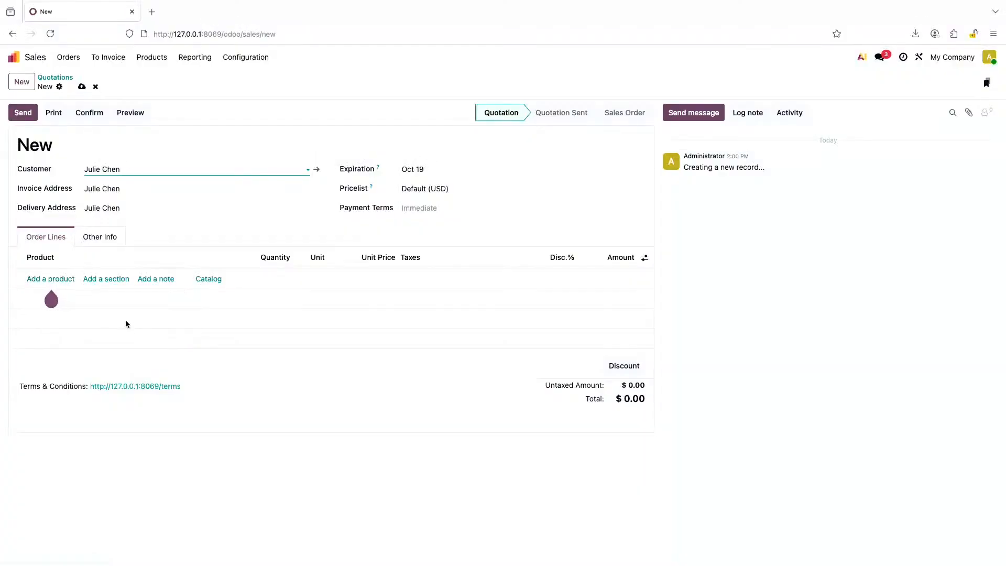
{"action": "left_click", "coordinate": [204, 278]}
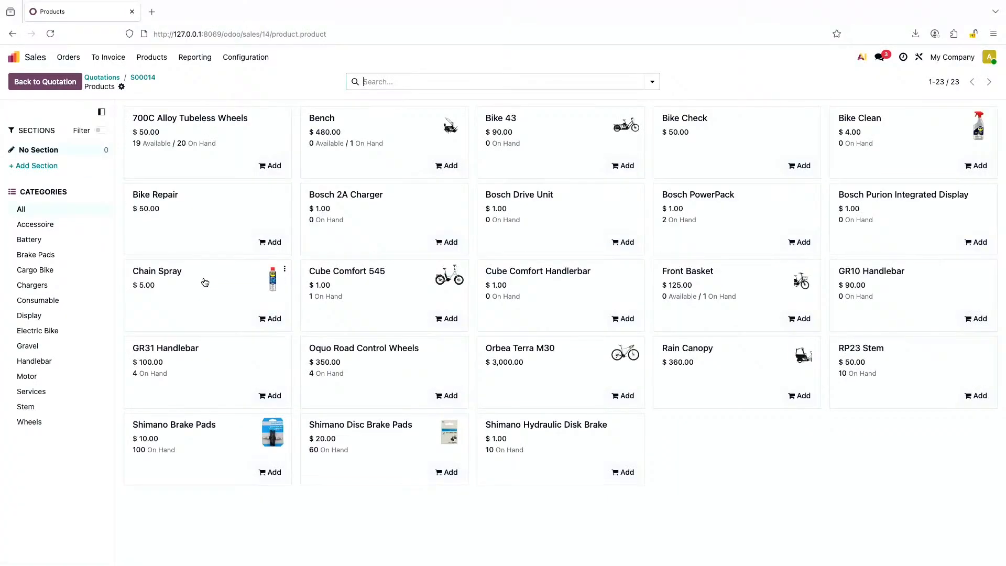
{"action": "left_click", "coordinate": [59, 391]}
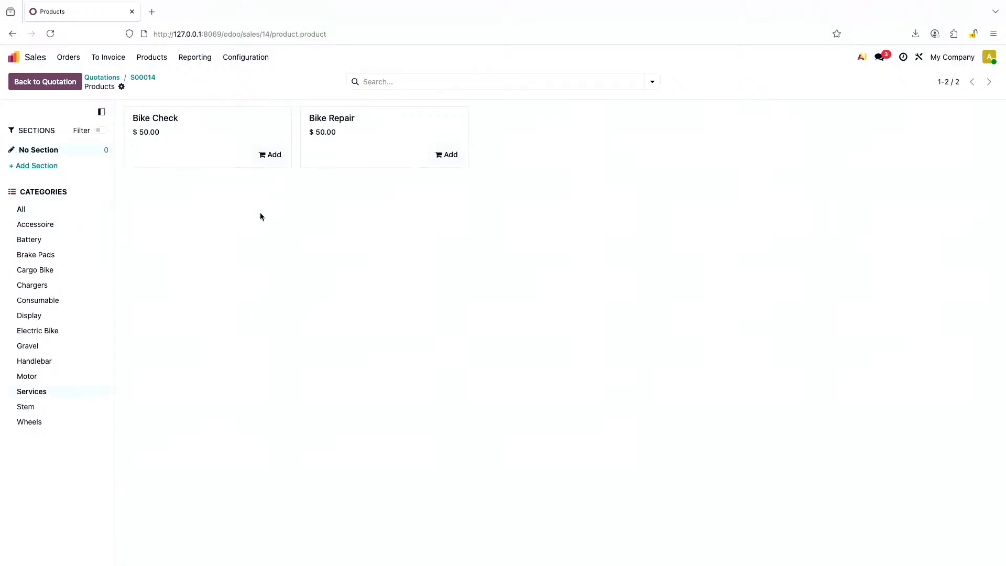
{"action": "left_click", "coordinate": [203, 136]}
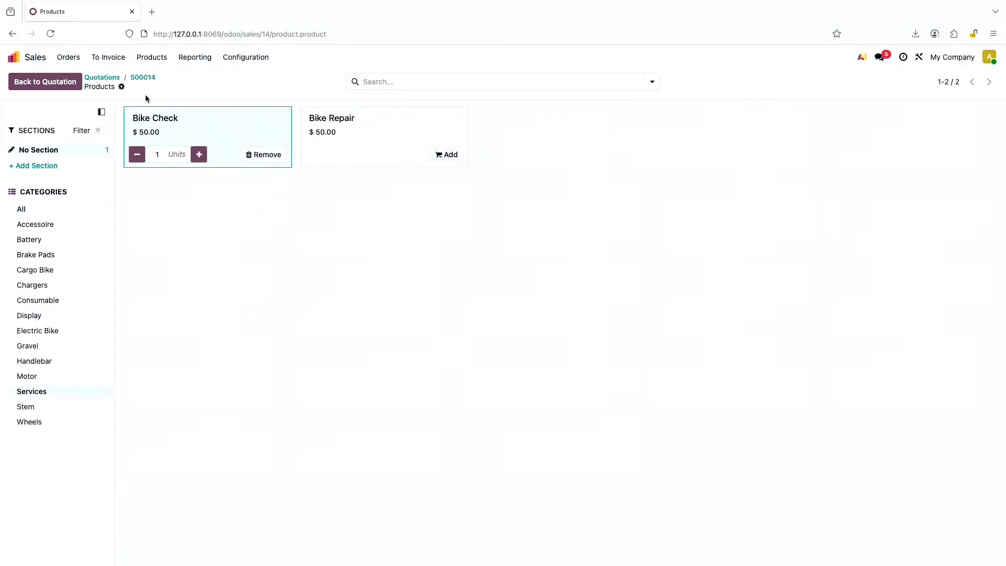
{"action": "left_click", "coordinate": [143, 78]}
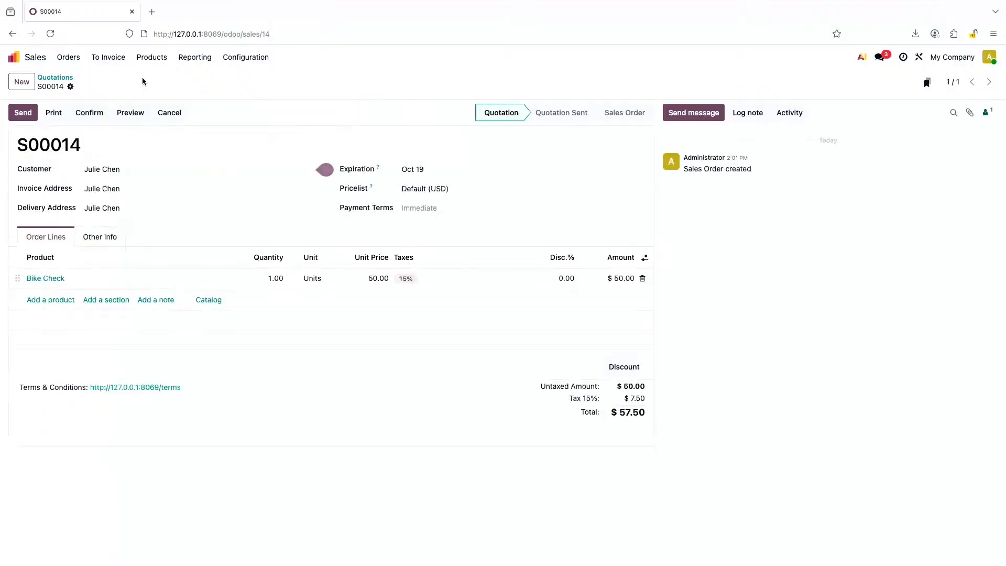
{"action": "left_click", "coordinate": [90, 278]}
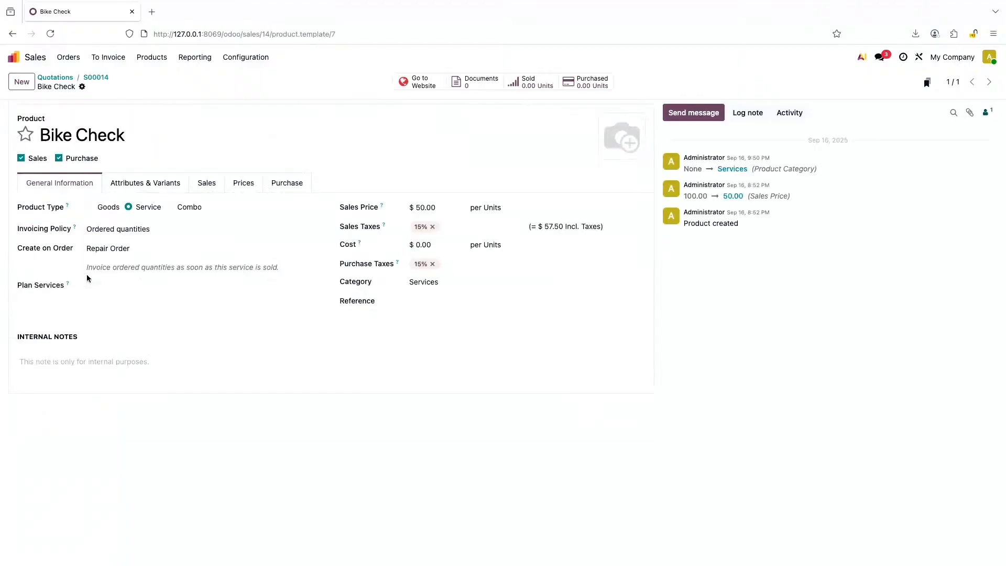
{"action": "left_click", "coordinate": [96, 78]}
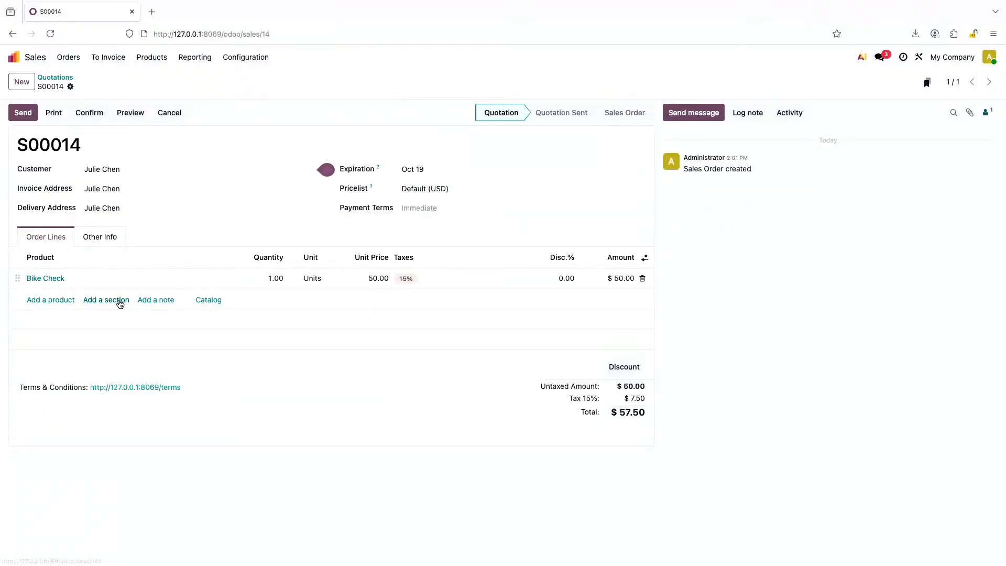
Add the note "just a general check" below the Bike Check line and confirm the quotation
{"action": "left_click", "coordinate": [150, 301]}
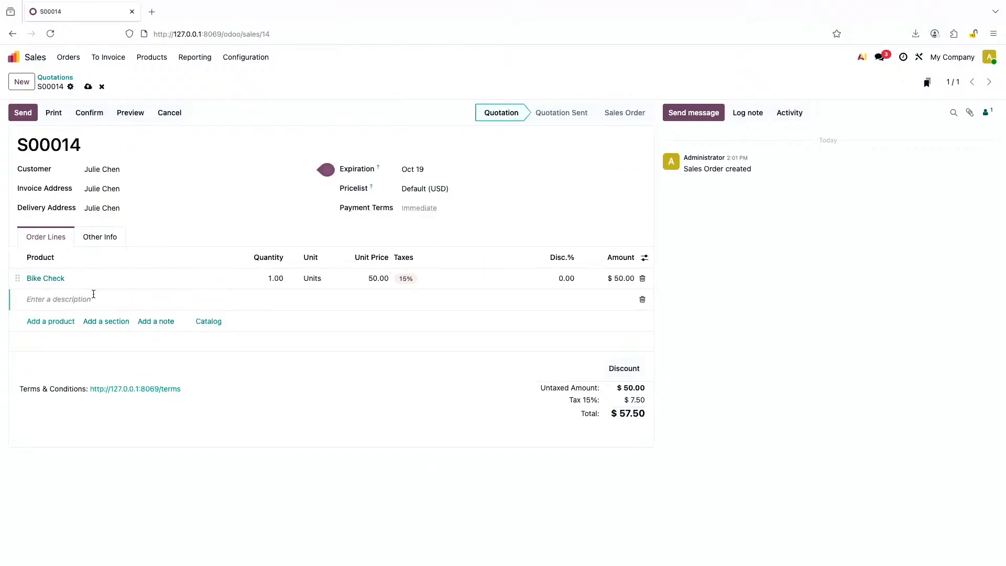
{"action": "type", "text": "just a general check"}
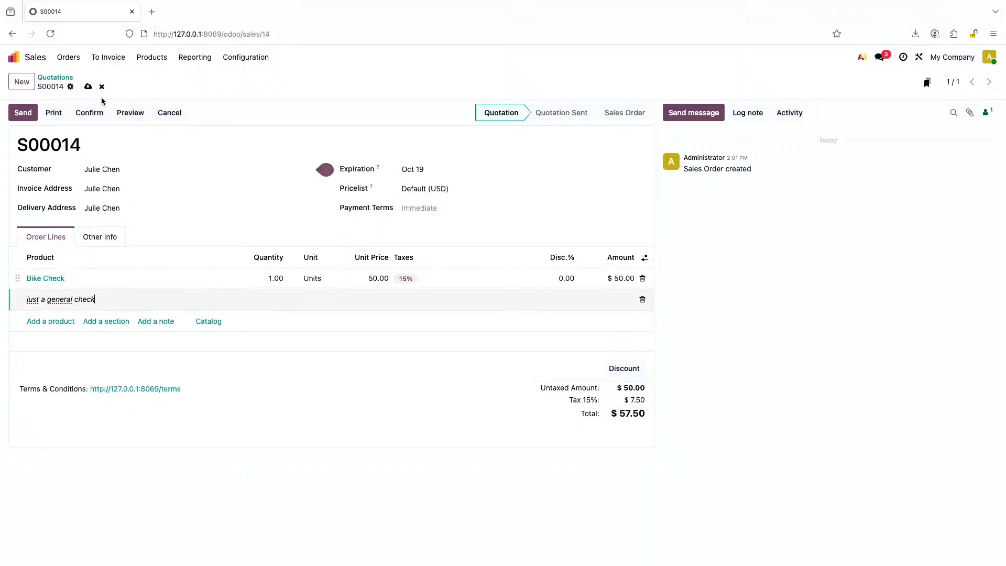
{"action": "left_click", "coordinate": [89, 113]}
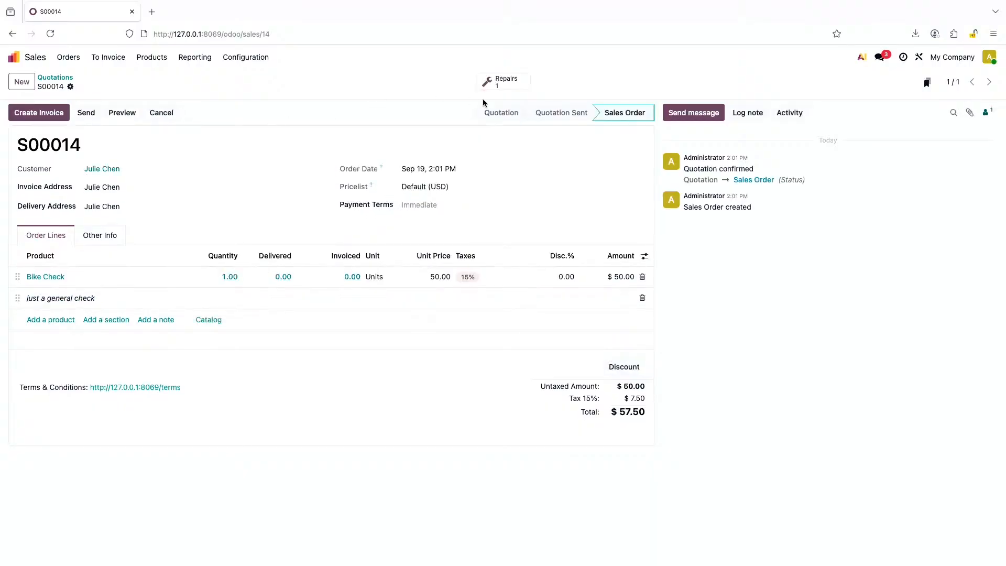
Open the repair order linked to the sales order and look at its repair notes and parts
{"action": "left_click", "coordinate": [506, 79]}
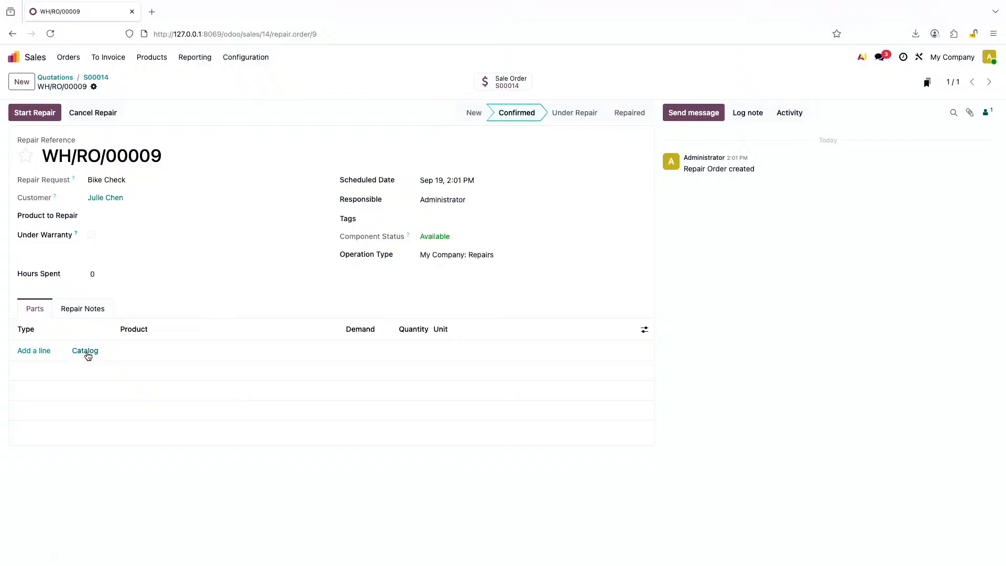
{"action": "left_click", "coordinate": [82, 312]}
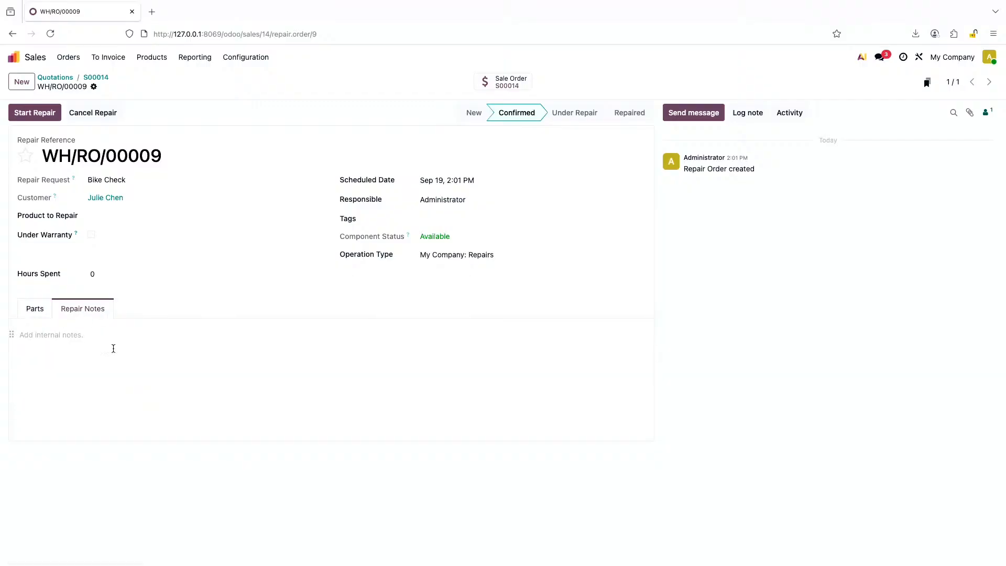
{"action": "left_click", "coordinate": [42, 315]}
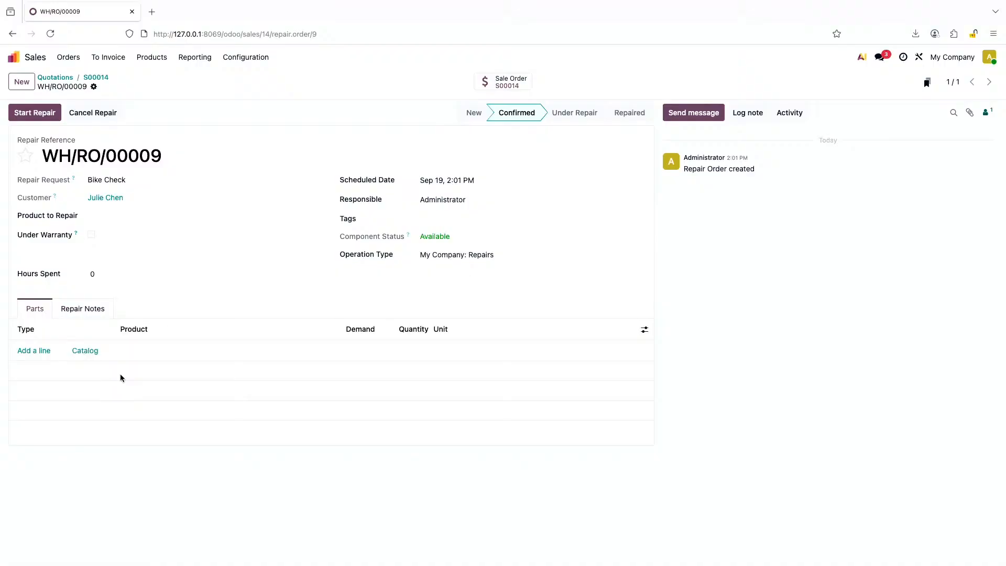
Add one Bike Clean from the catalog's Consumable category to the repair order's parts
{"action": "left_click", "coordinate": [86, 351]}
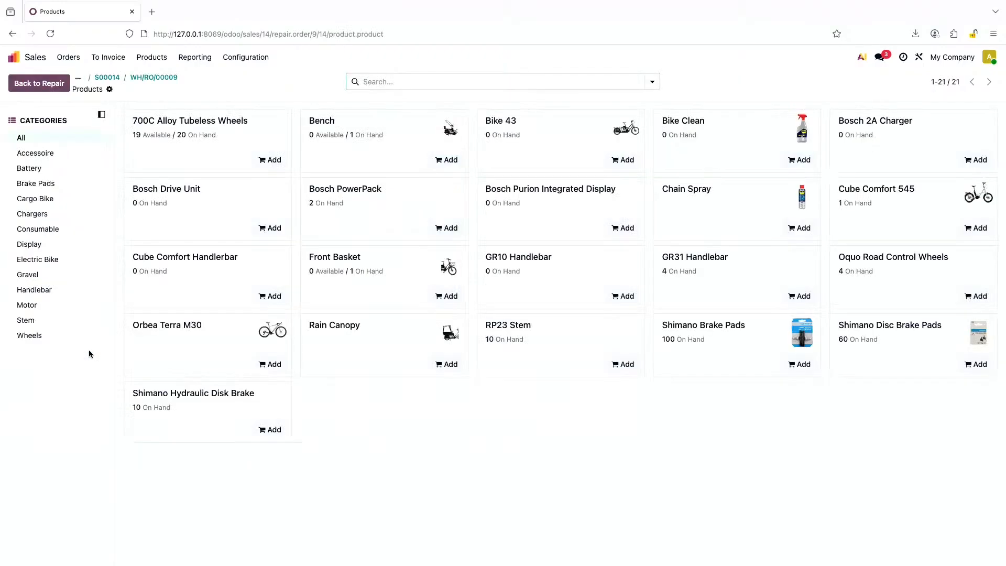
{"action": "left_click", "coordinate": [37, 231]}
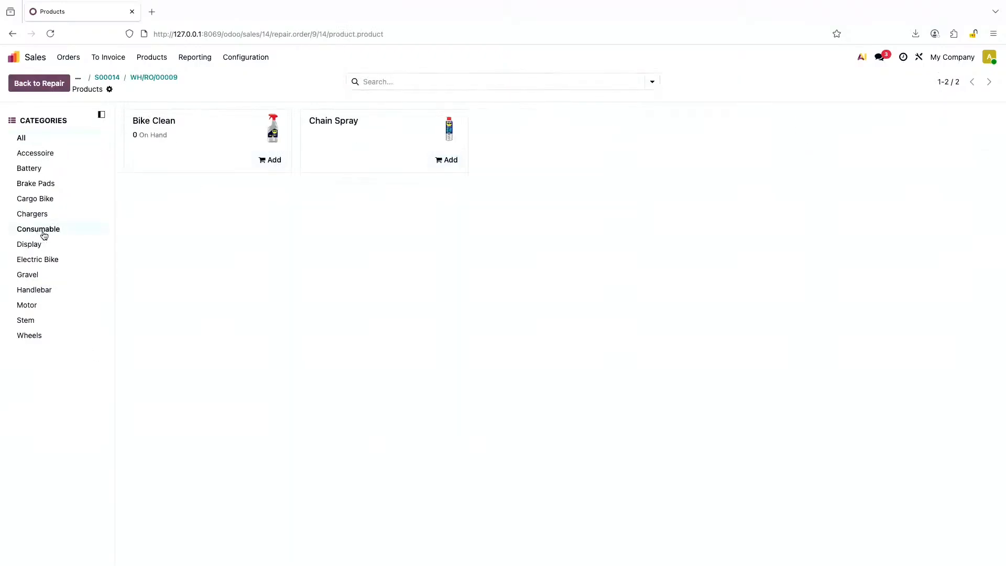
{"action": "left_click", "coordinate": [210, 137]}
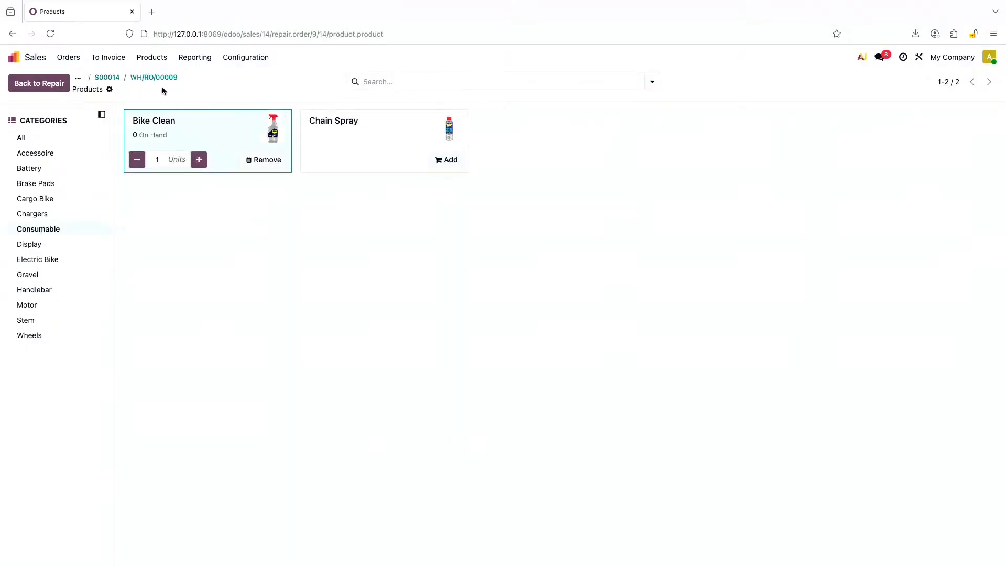
{"action": "left_click", "coordinate": [160, 78]}
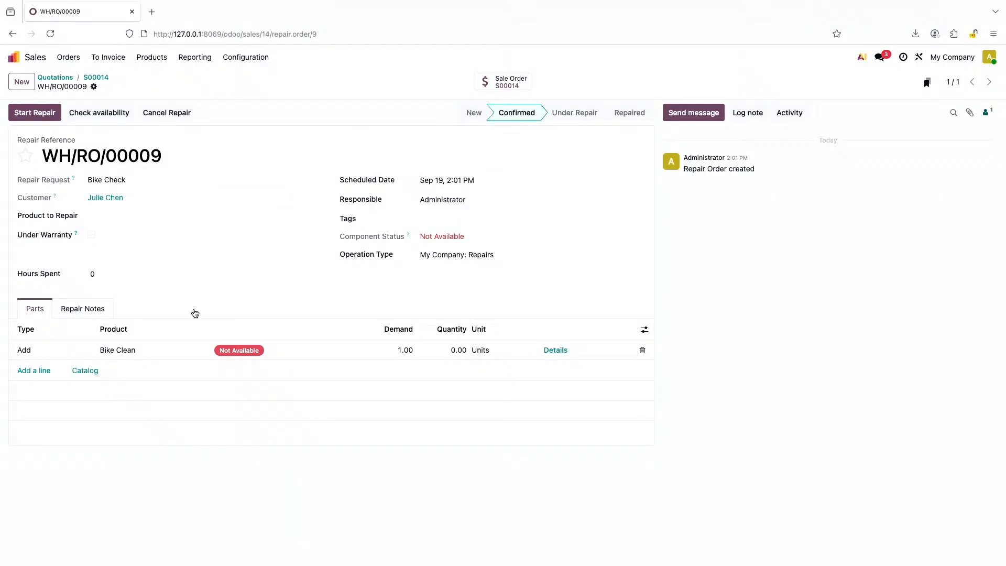
Start the repair and remove the Bike Clean line from its parts
{"action": "left_click", "coordinate": [32, 118]}
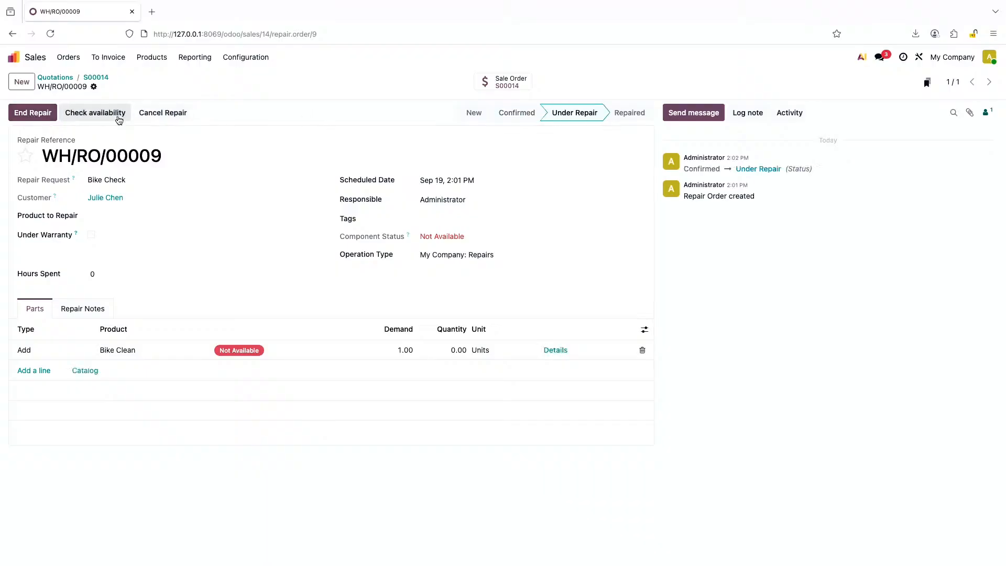
{"action": "left_click", "coordinate": [462, 356]}
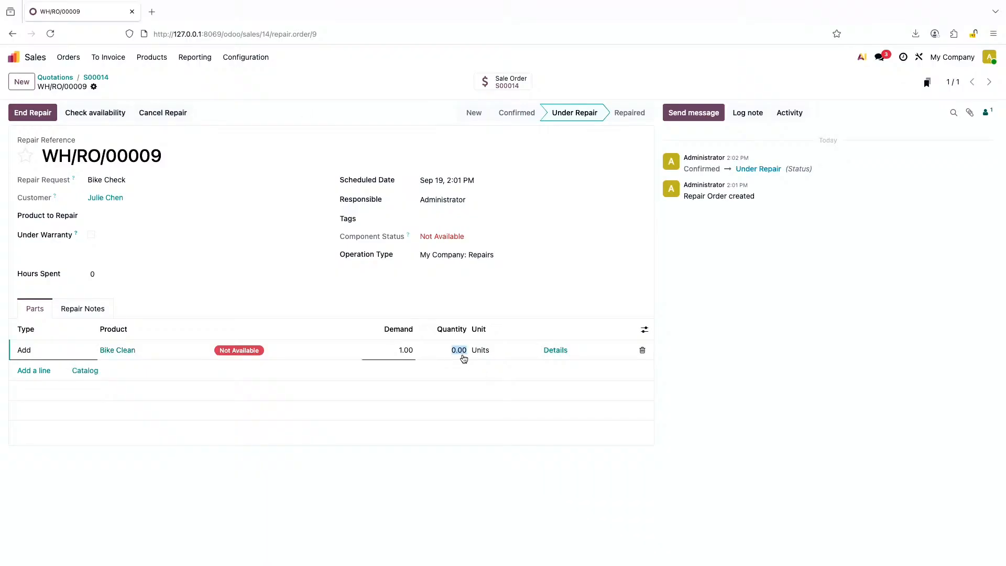
{"action": "left_click", "coordinate": [643, 350]}
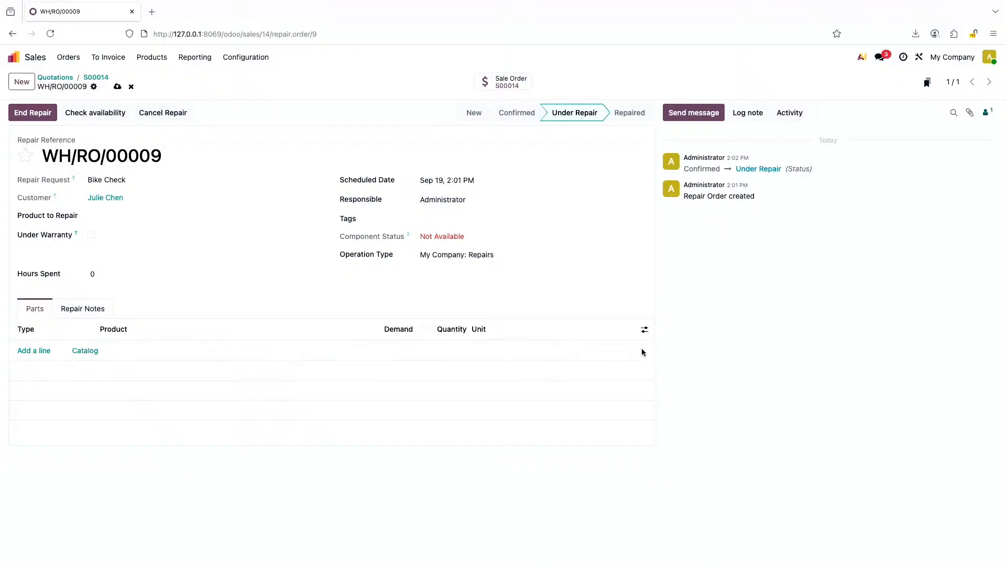
Add one Chain Spray from the catalog's Consumable category to the repair parts and end the repair
{"action": "left_click", "coordinate": [87, 350]}
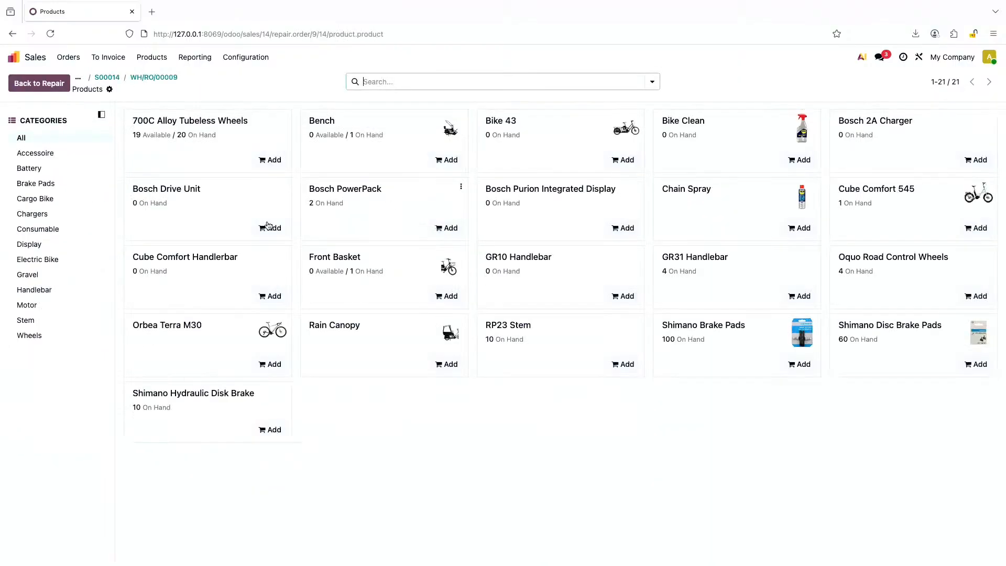
{"action": "left_click", "coordinate": [38, 228]}
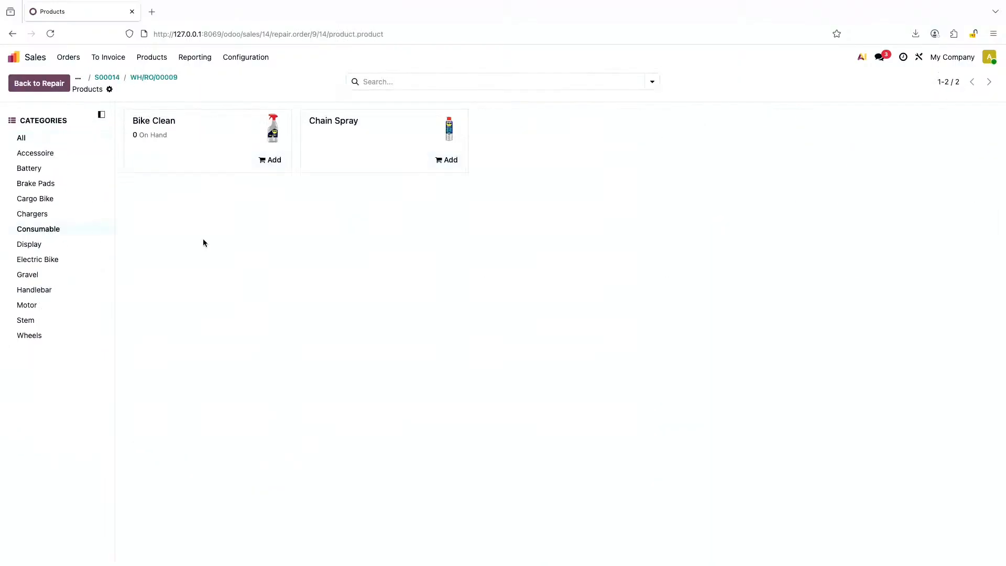
{"action": "left_click", "coordinate": [372, 136]}
{"action": "left_click", "coordinate": [160, 77]}
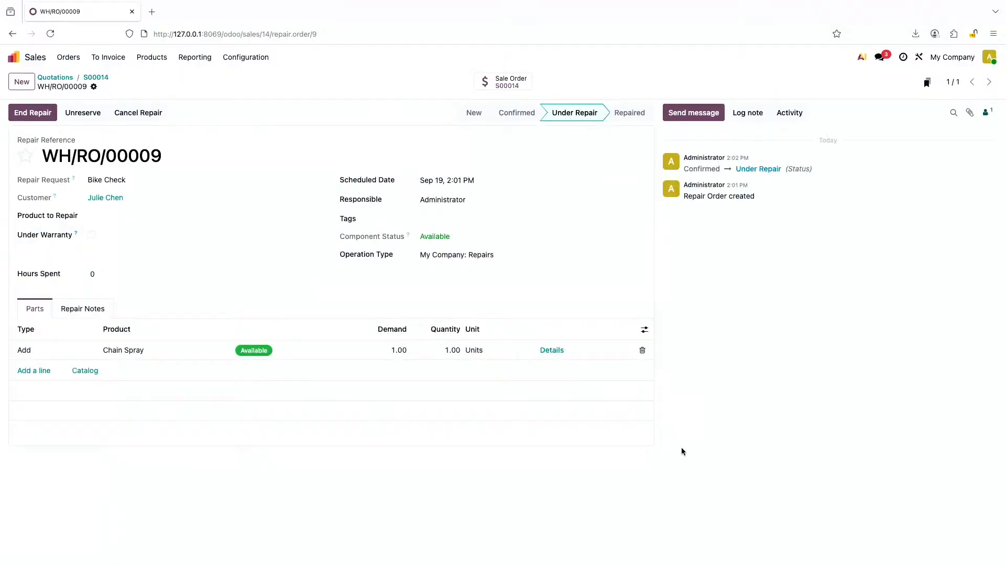
{"action": "left_click", "coordinate": [31, 117]}
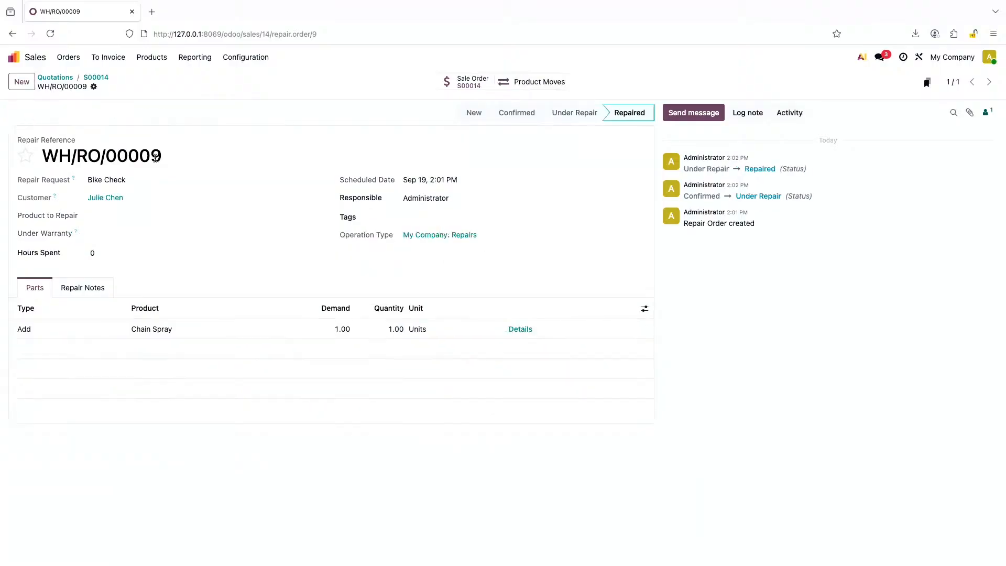
Open the linked sales order and try to delete its Bike Clean line and save the order
{"action": "left_click", "coordinate": [461, 82]}
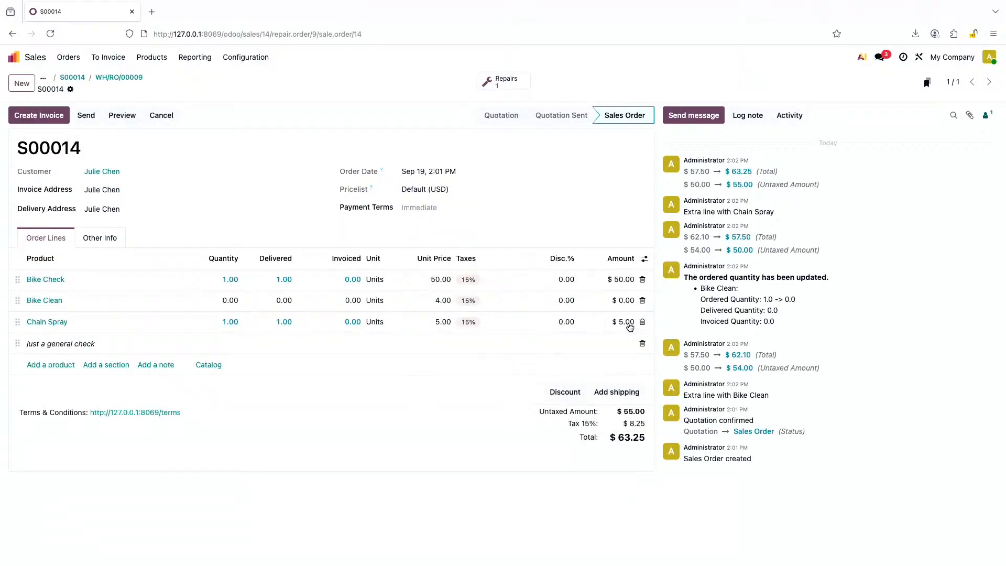
{"action": "left_click", "coordinate": [642, 301]}
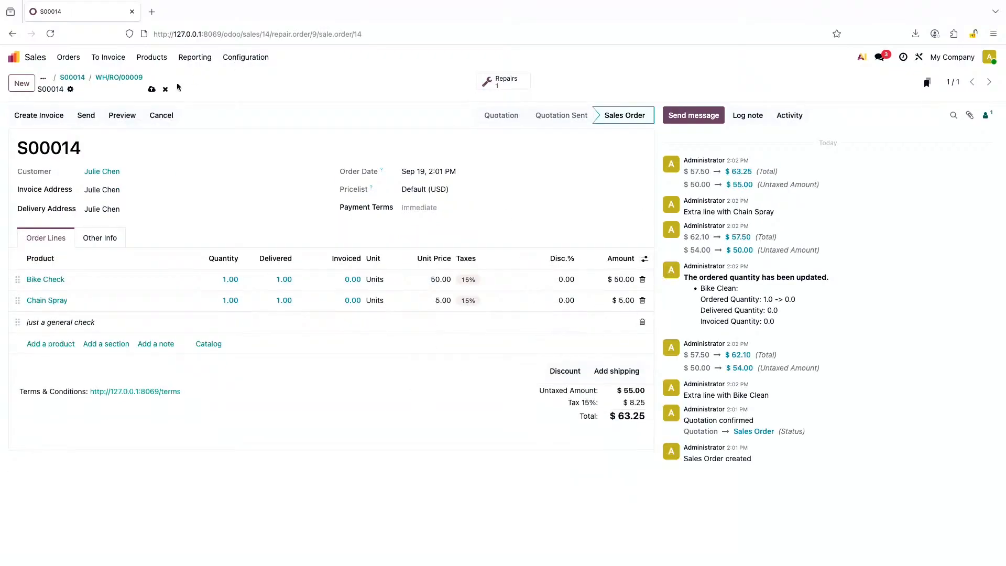
{"action": "left_click", "coordinate": [152, 90]}
{"action": "left_click", "coordinate": [230, 336]}
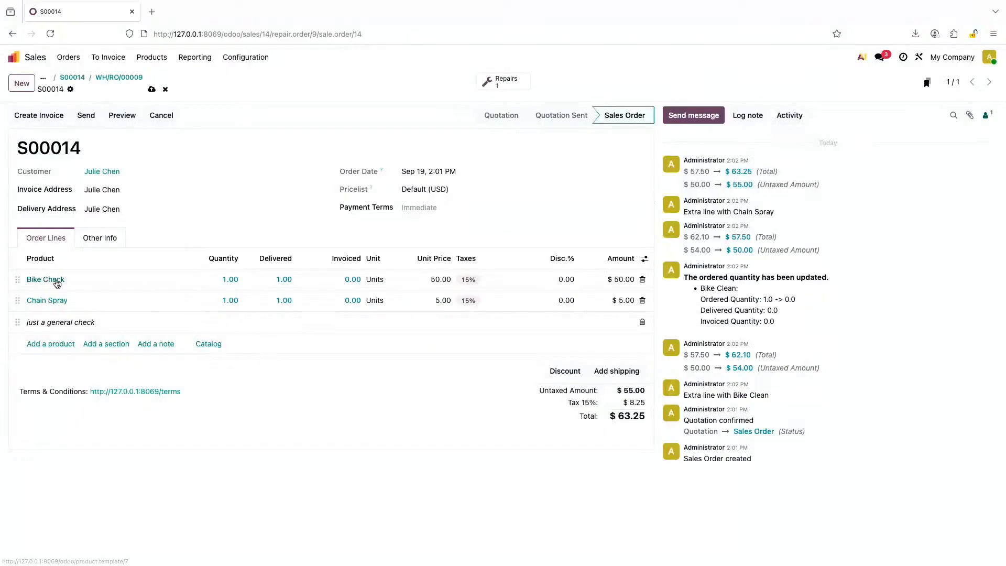
{"action": "left_click", "coordinate": [150, 90]}
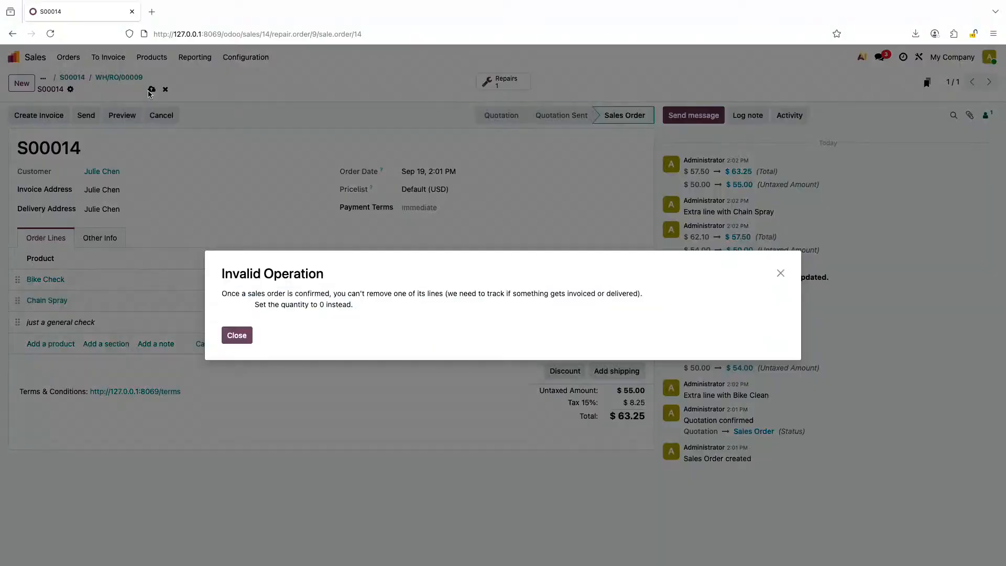
{"action": "left_click", "coordinate": [234, 335]}
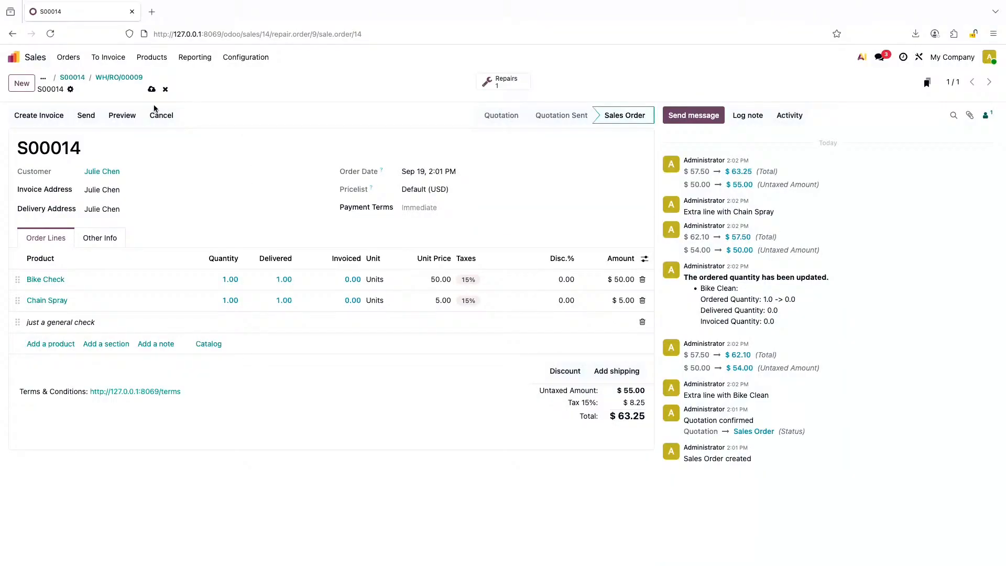
{"action": "key", "text": "ctrl+Right"}
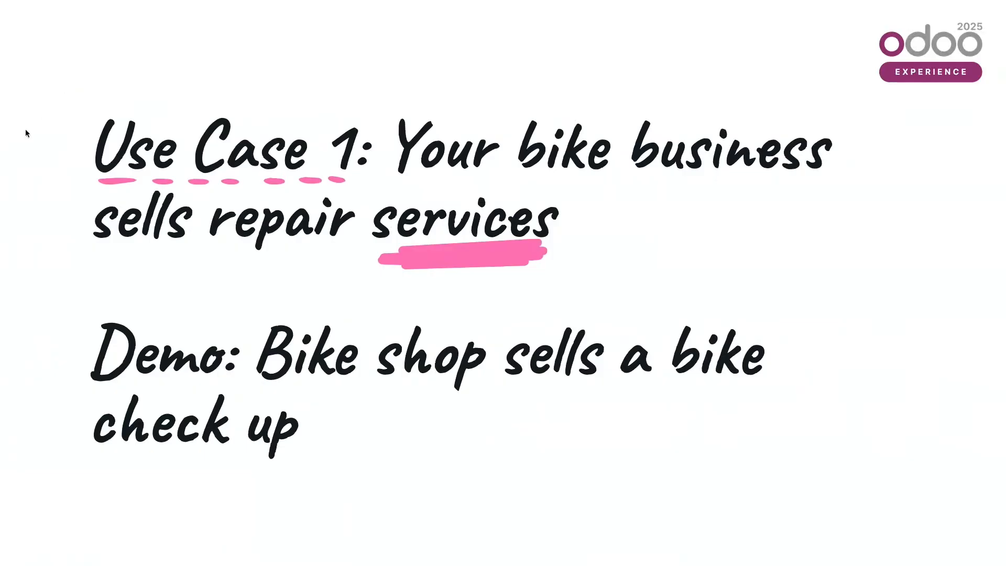
{"action": "key", "text": "Right"}
{"action": "key", "text": "Right"}
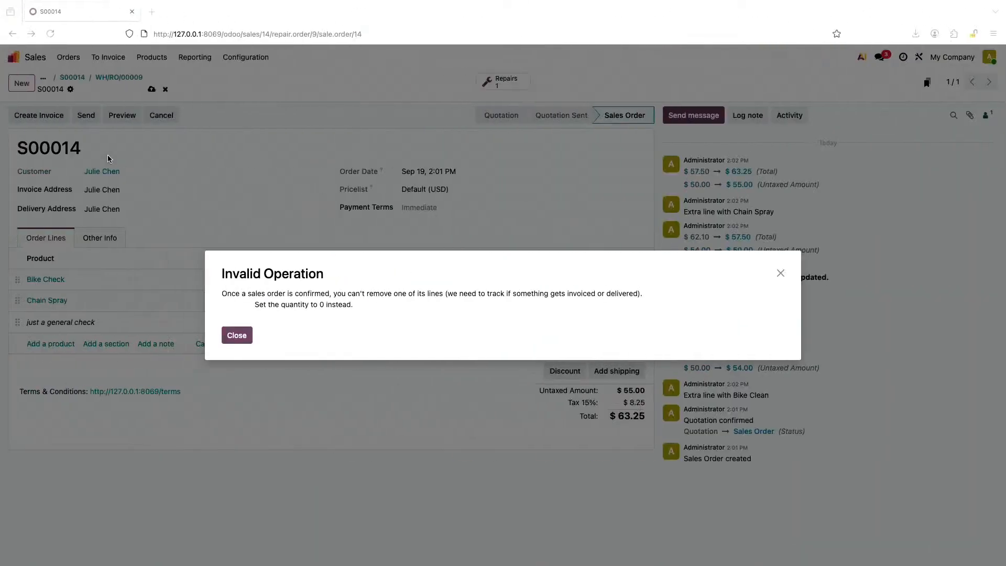
Dismiss the invalid operation message on the sales order
{"action": "left_click", "coordinate": [237, 335]}
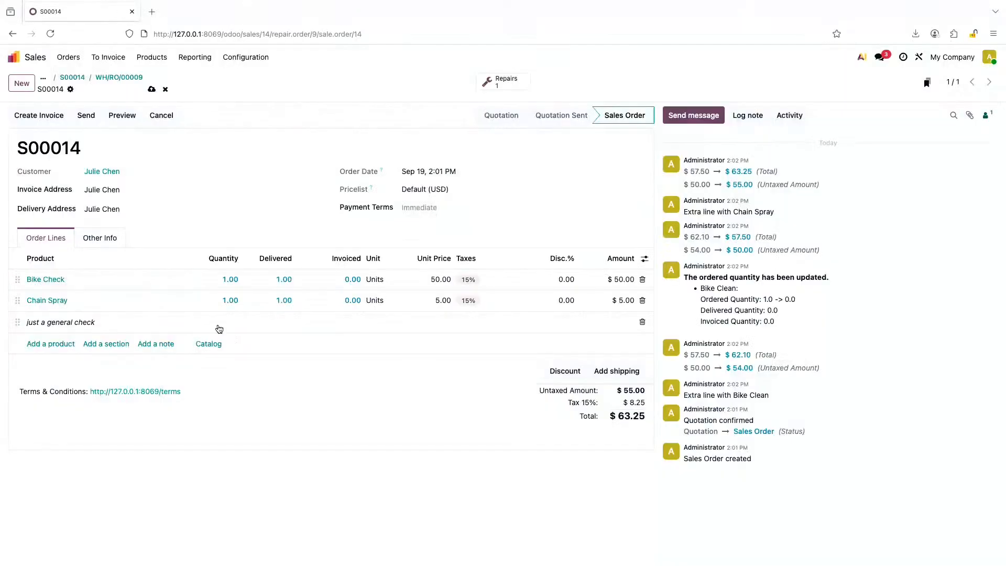
Leave the sales order and switch to the Repairs app to show the list of repair orders
{"action": "left_click", "coordinate": [8, 56]}
{"action": "left_click", "coordinate": [447, 340]}
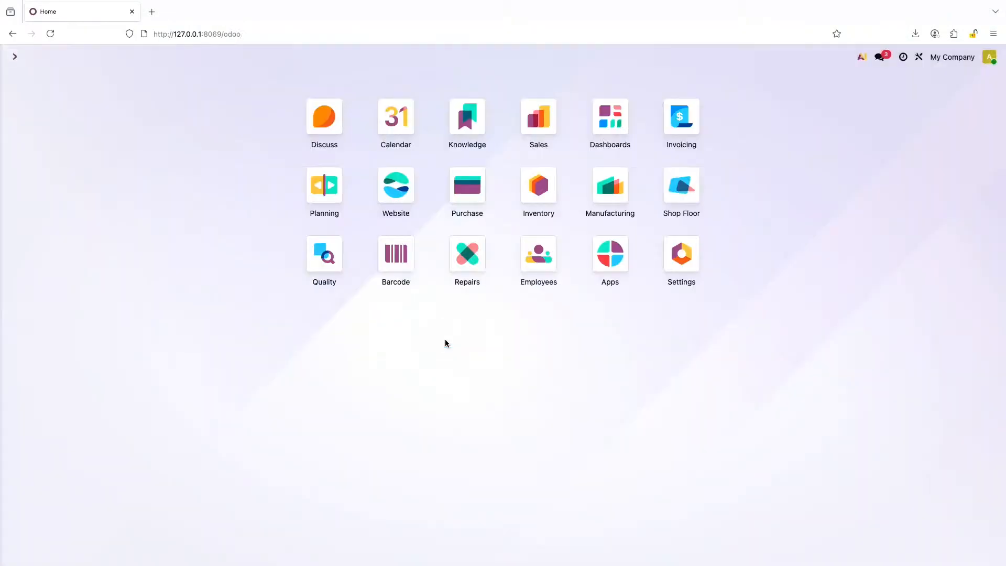
{"action": "type", "text": "rep"}
{"action": "key", "text": "Return"}
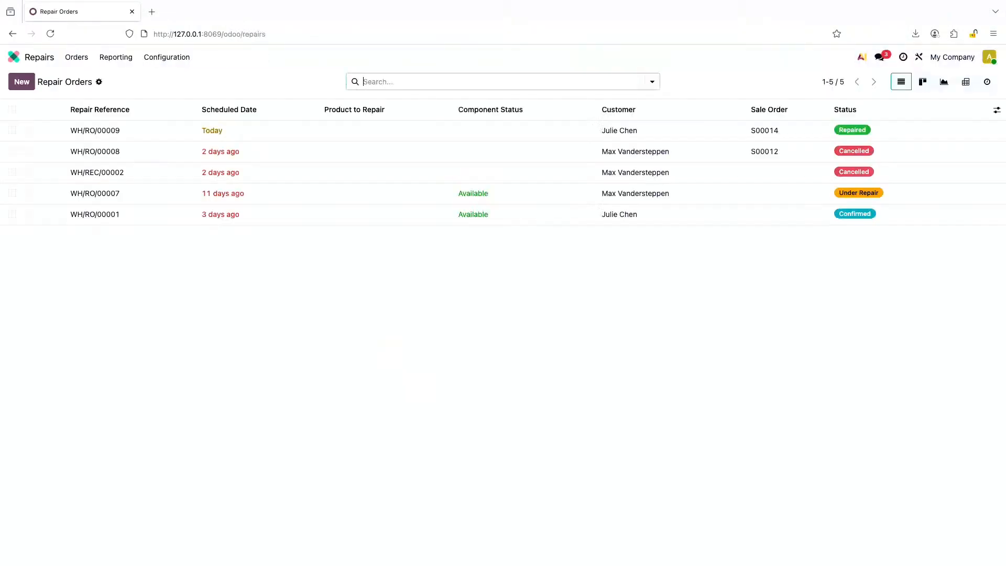
Create a new repair order with the customer's name and Orbea Terra M30 as product to repair, save it and confirm the repair
{"action": "left_click", "coordinate": [22, 82]}
{"action": "left_click", "coordinate": [112, 180]}
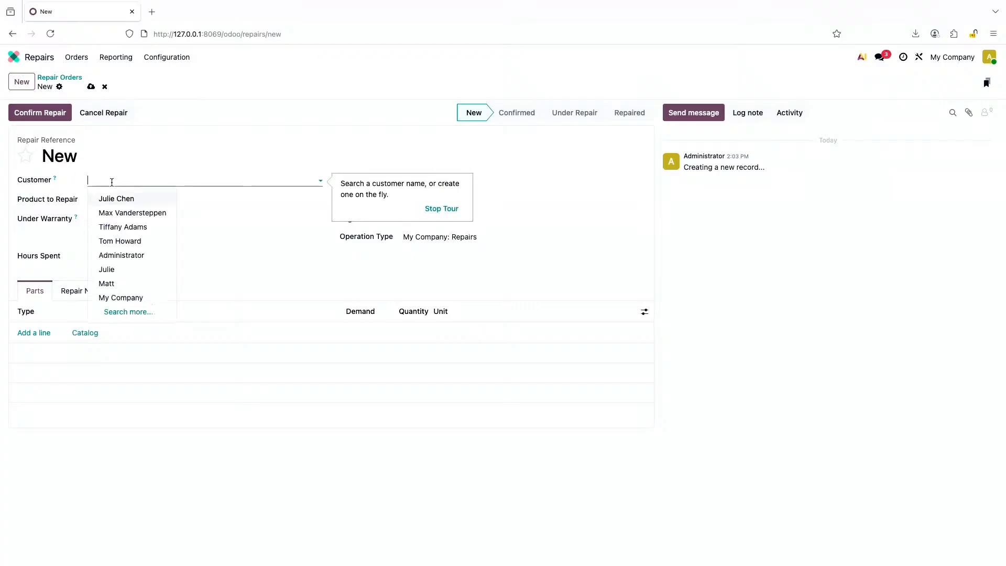
{"action": "left_click", "coordinate": [124, 205]}
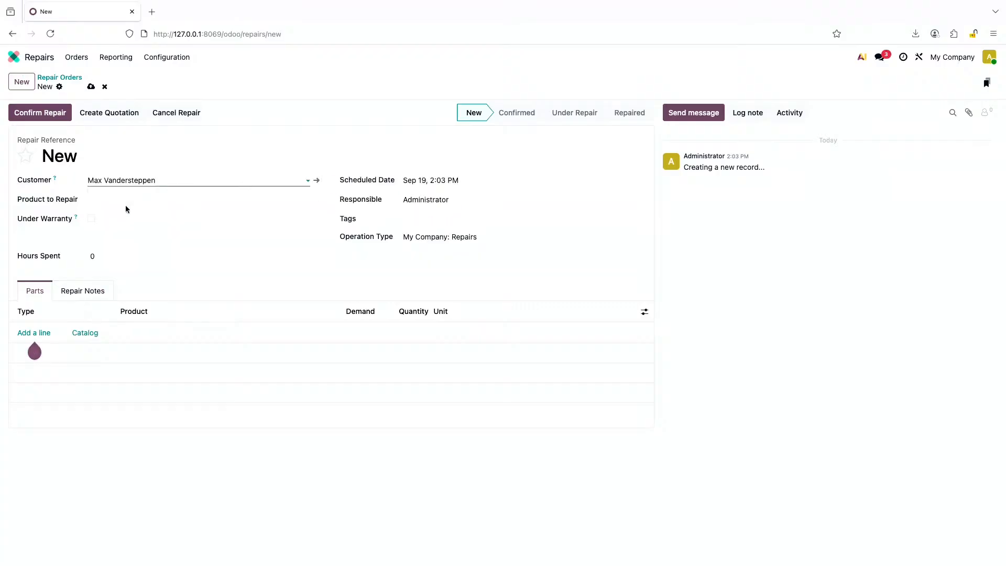
{"action": "left_click", "coordinate": [121, 202]}
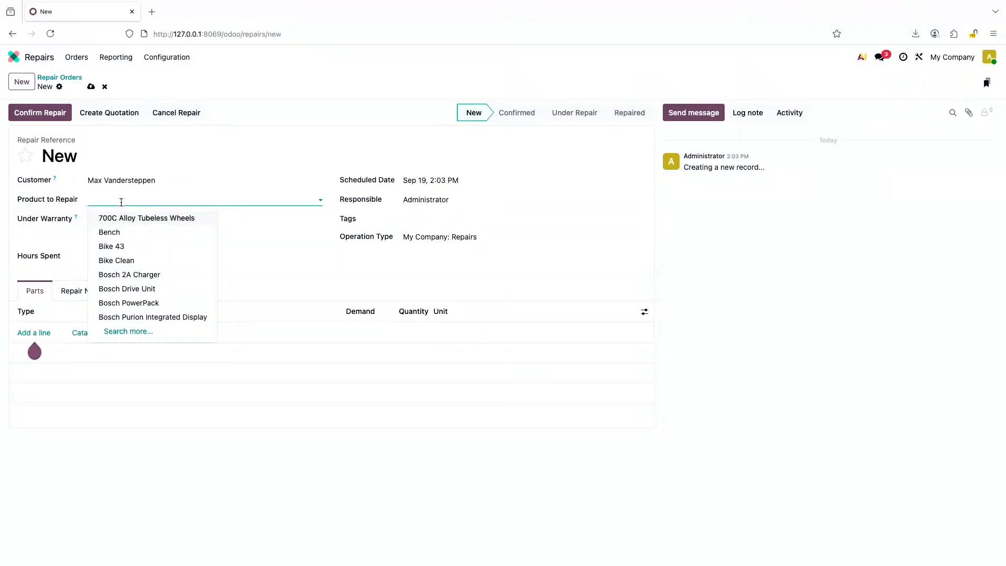
{"action": "type", "text": "orbe"}
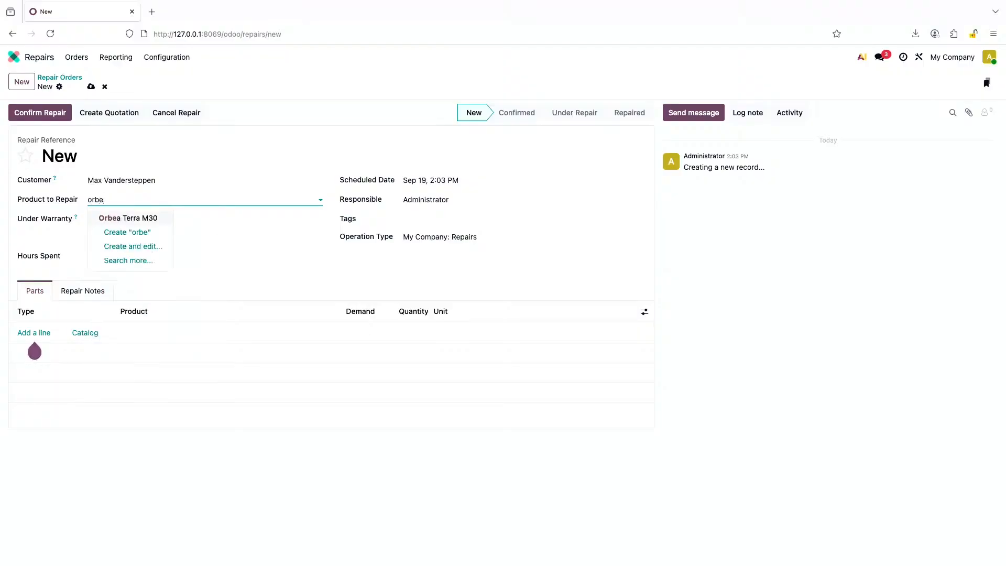
{"action": "key", "text": "Return"}
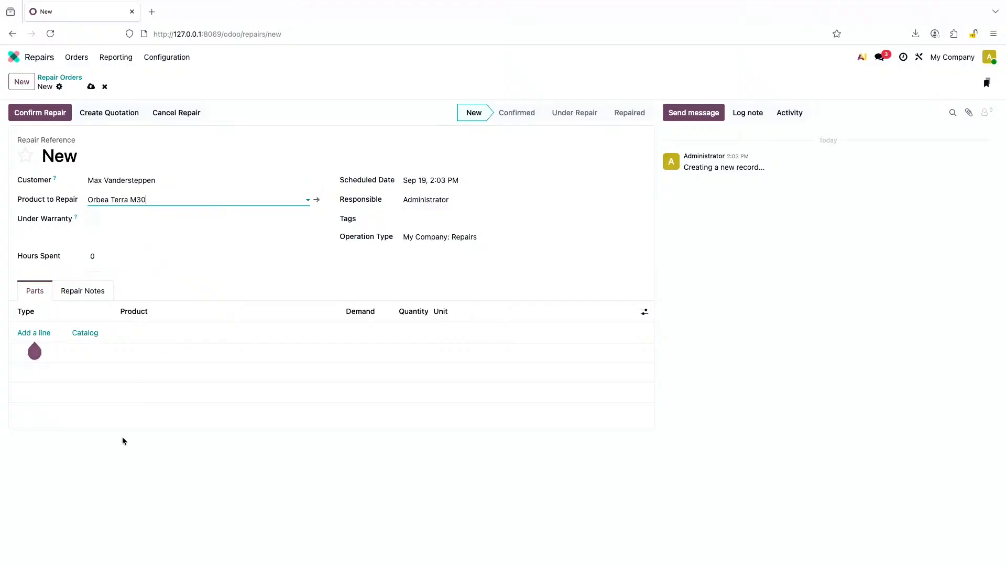
{"action": "left_click", "coordinate": [90, 87]}
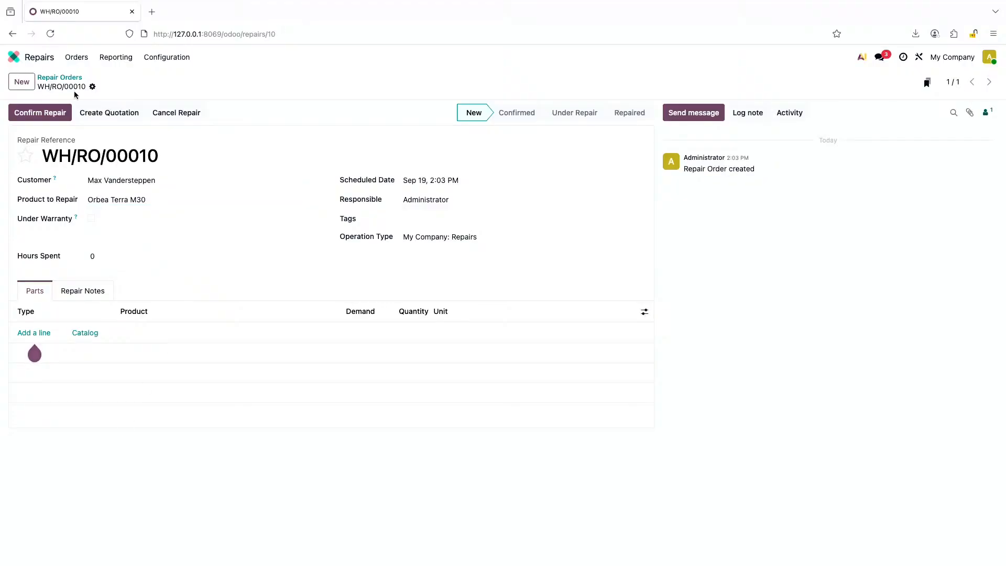
{"action": "left_click", "coordinate": [39, 113]}
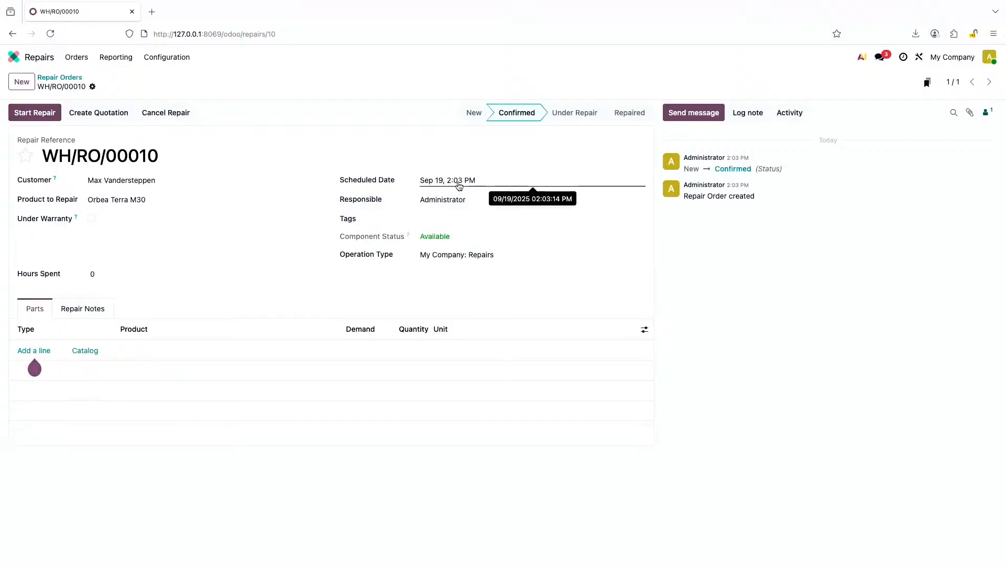
Reschedule the repair order to September 24, 2025 and start the repair
{"action": "left_click", "coordinate": [459, 184]}
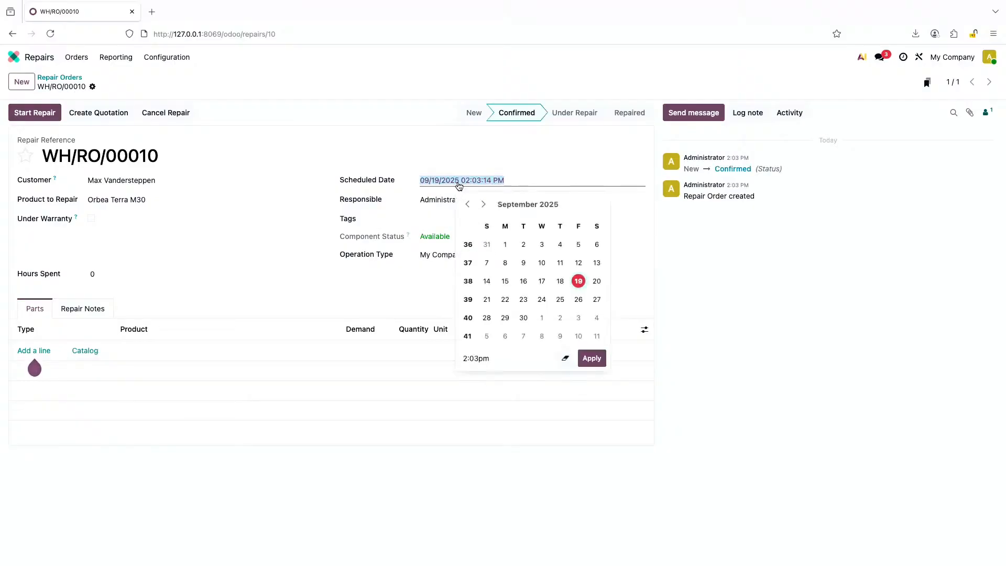
{"action": "left_click", "coordinate": [542, 299]}
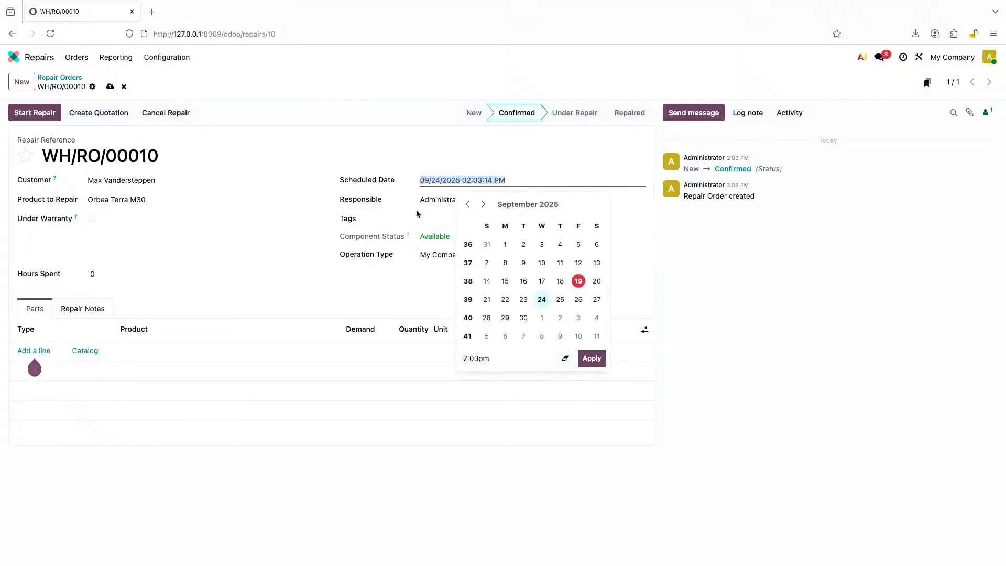
{"action": "left_click", "coordinate": [35, 113]}
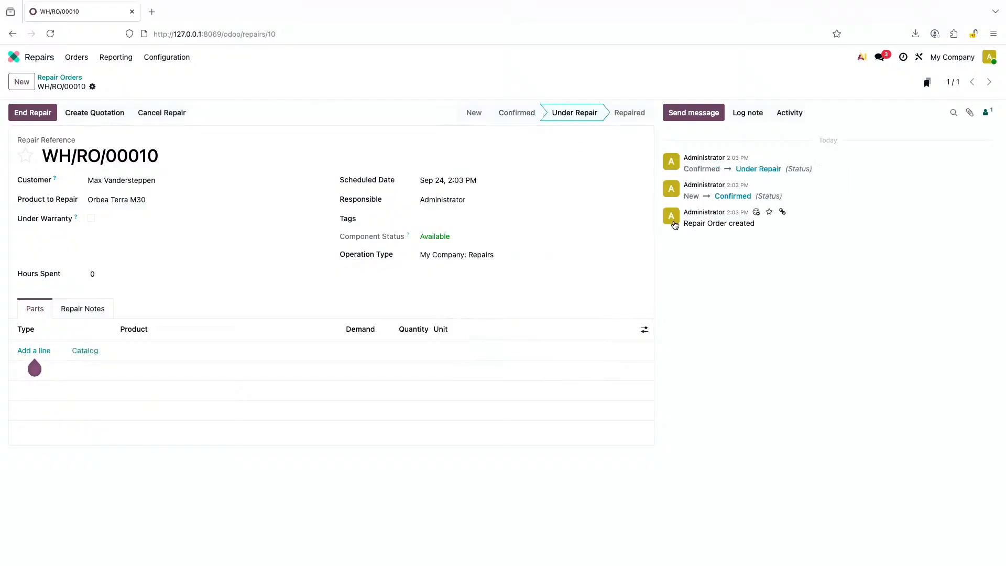
Add two 700C Alloy Tubeless Wheels and, from the Brake Pads category, two Shimano Disc Brake Pads to the repair parts using the catalog
{"action": "left_click", "coordinate": [85, 351]}
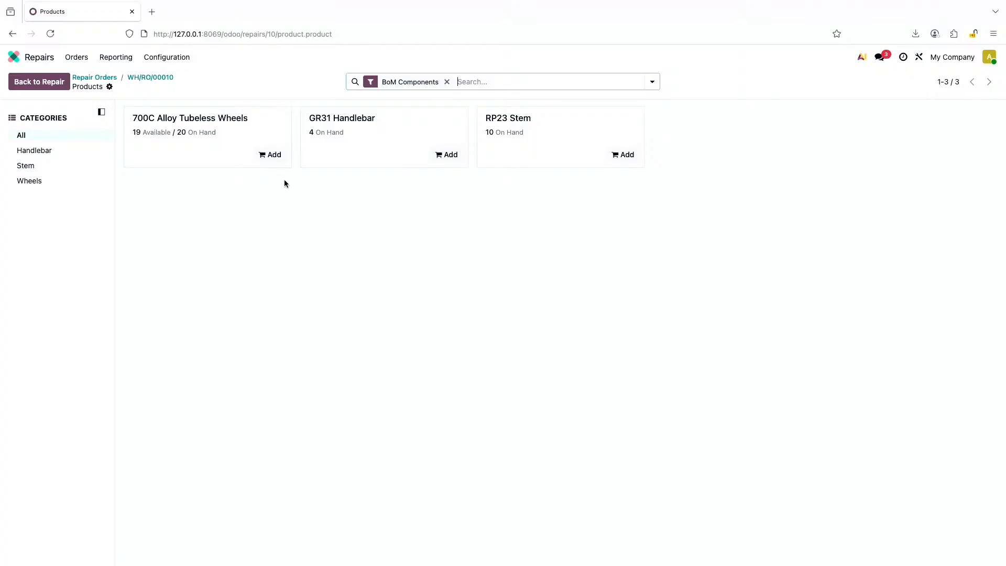
{"action": "left_click", "coordinate": [215, 134]}
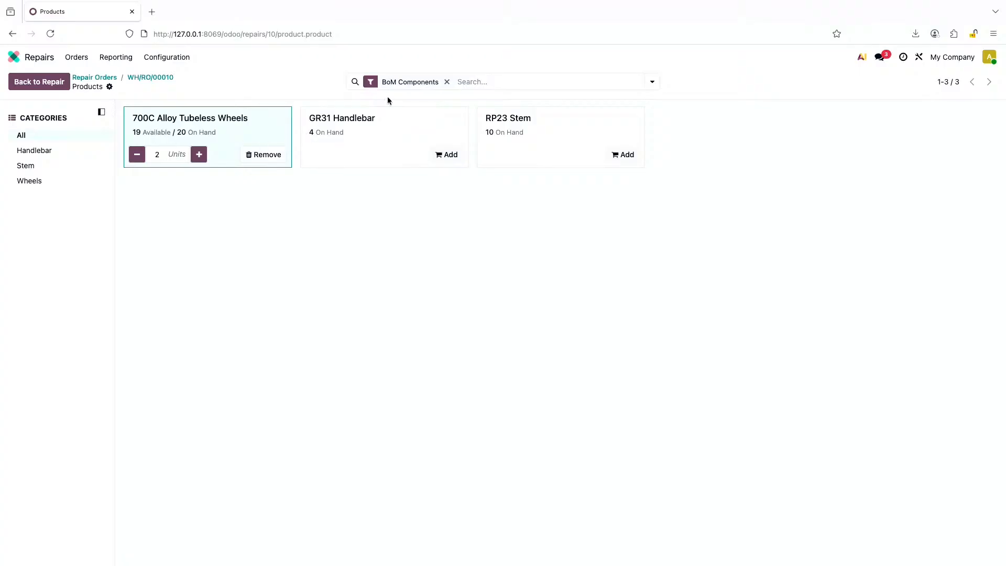
{"action": "left_click", "coordinate": [446, 82]}
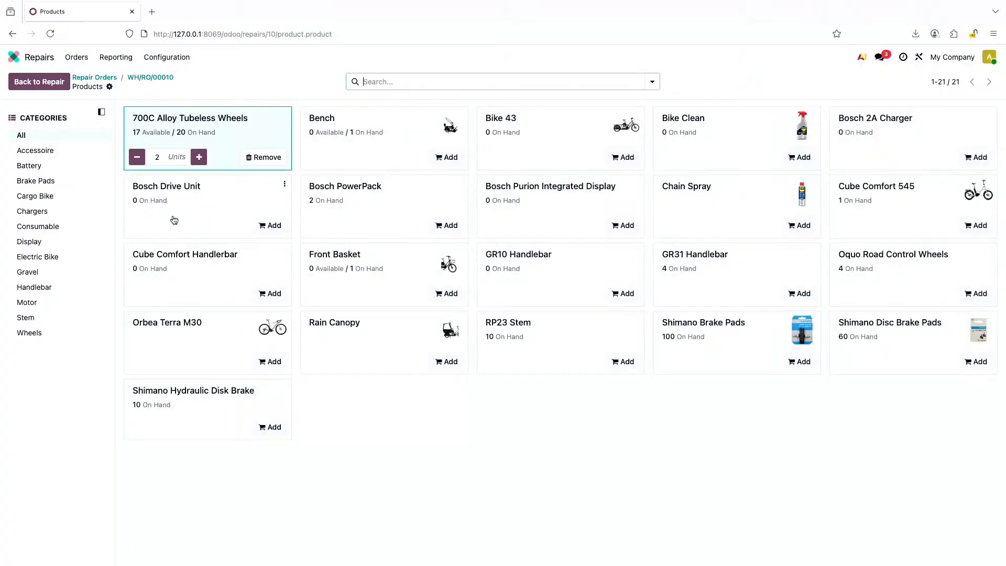
{"action": "left_click", "coordinate": [45, 182]}
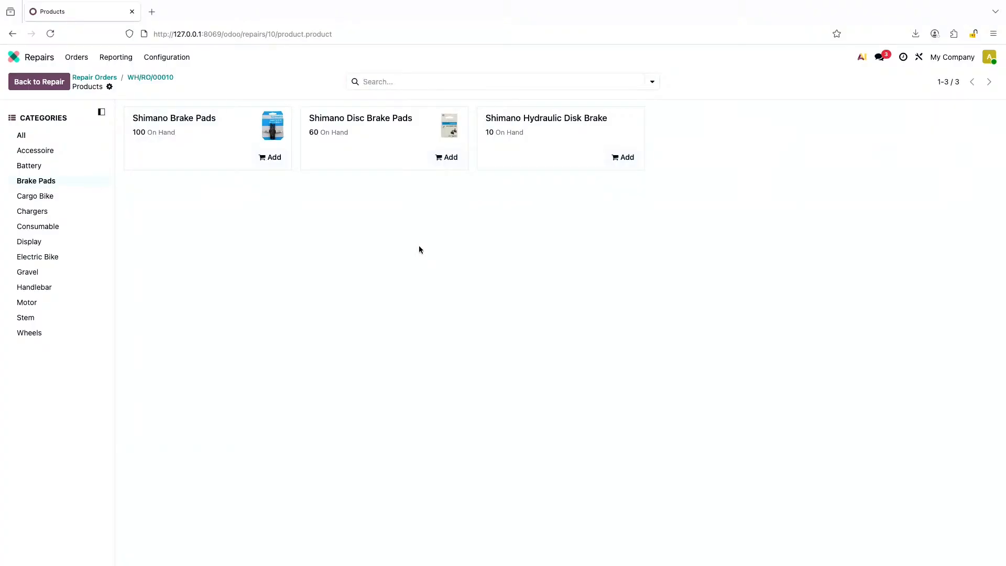
{"action": "left_click", "coordinate": [387, 138]}
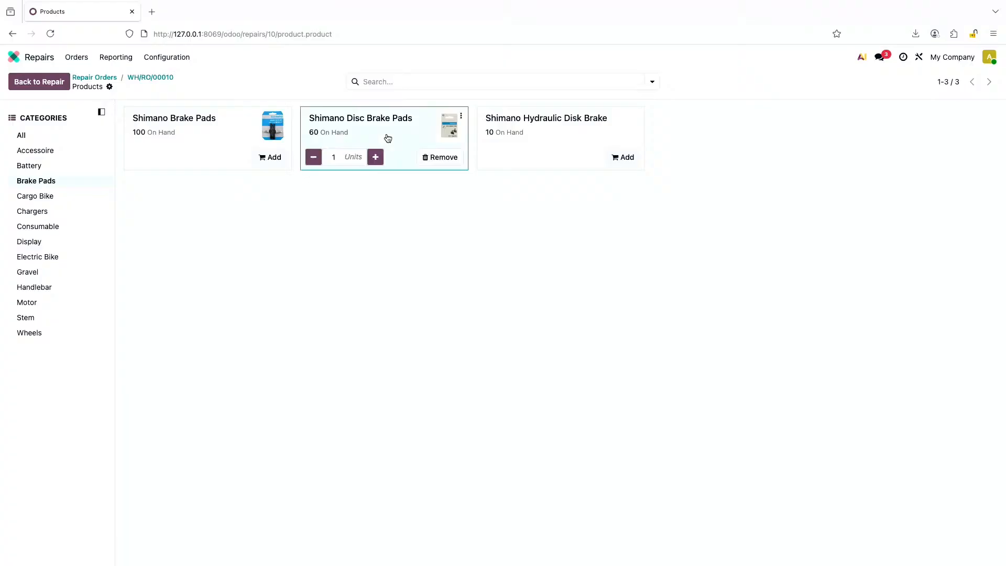
{"action": "left_click", "coordinate": [150, 78]}
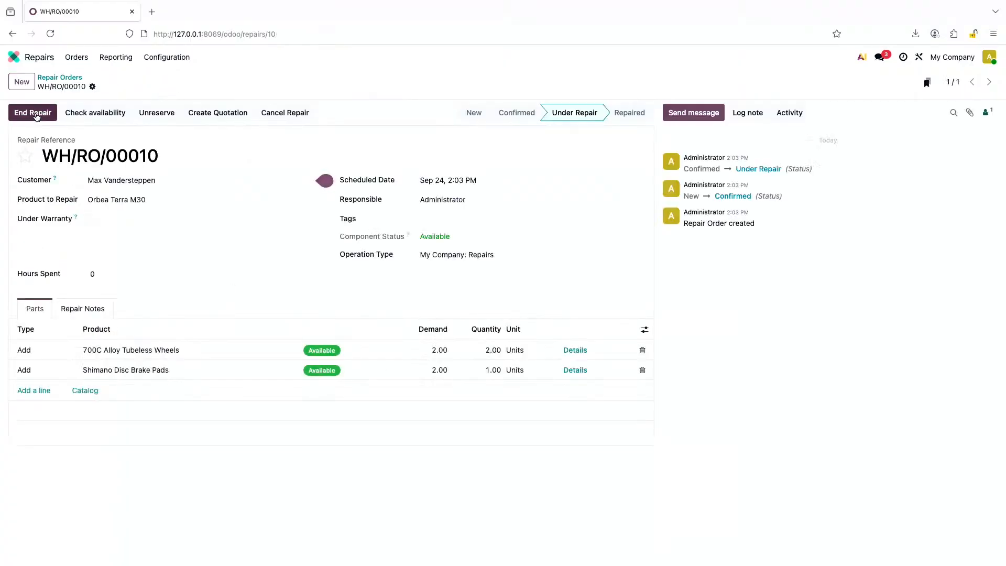
Set the used quantity of Shimano Disc Brake Pads to 2, save the repair order and end the repair
{"action": "left_click", "coordinate": [490, 370]}
{"action": "type", "text": "2"}
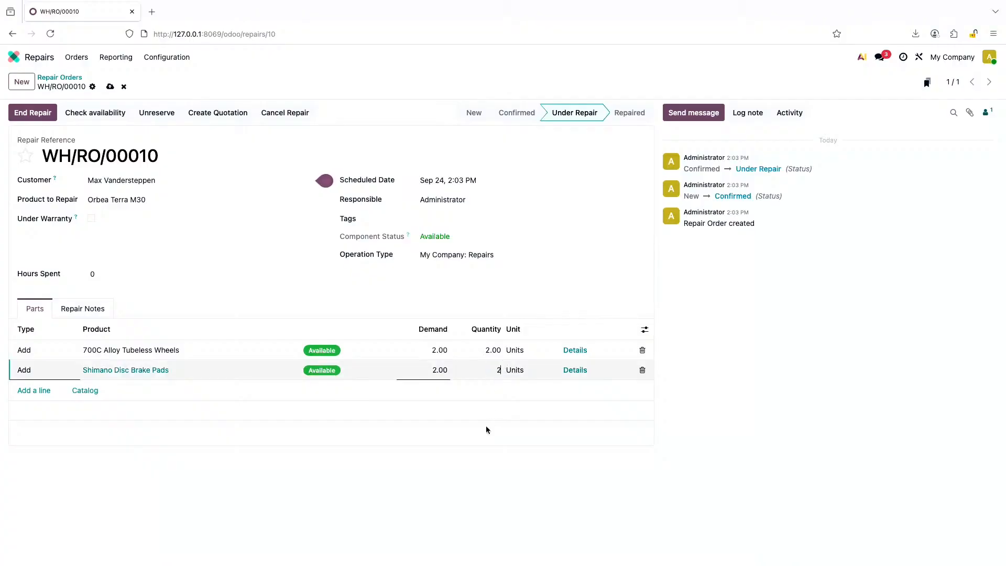
{"action": "left_click", "coordinate": [475, 436]}
{"action": "left_click", "coordinate": [110, 89]}
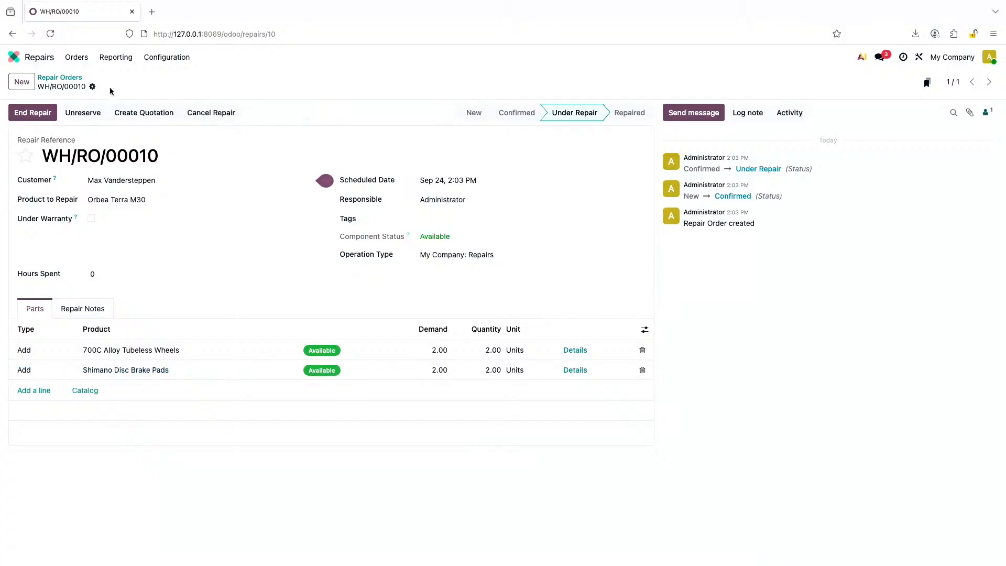
{"action": "left_click", "coordinate": [31, 114]}
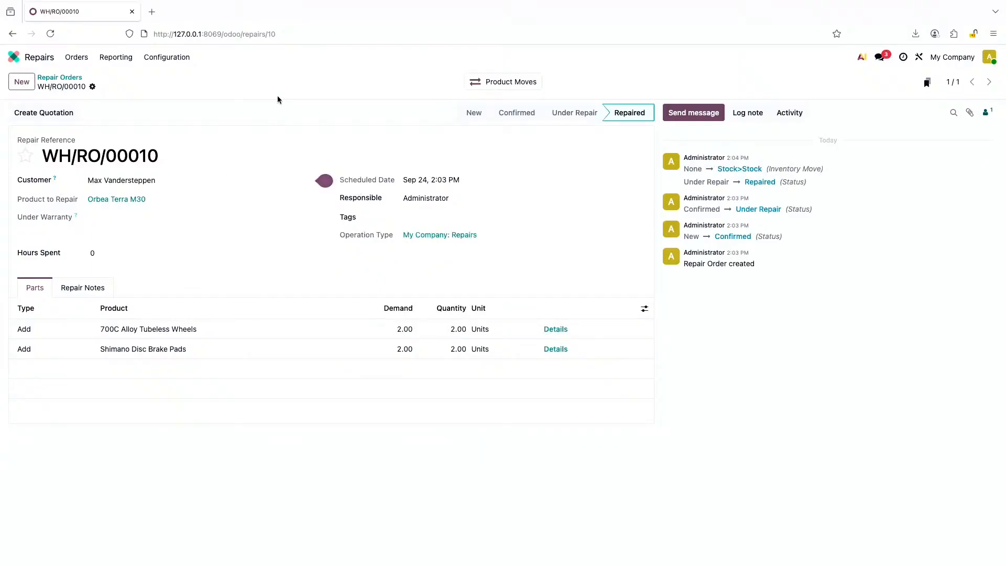
Create a quotation from the finished repair order and confirm it as a sales order
{"action": "left_click", "coordinate": [47, 113]}
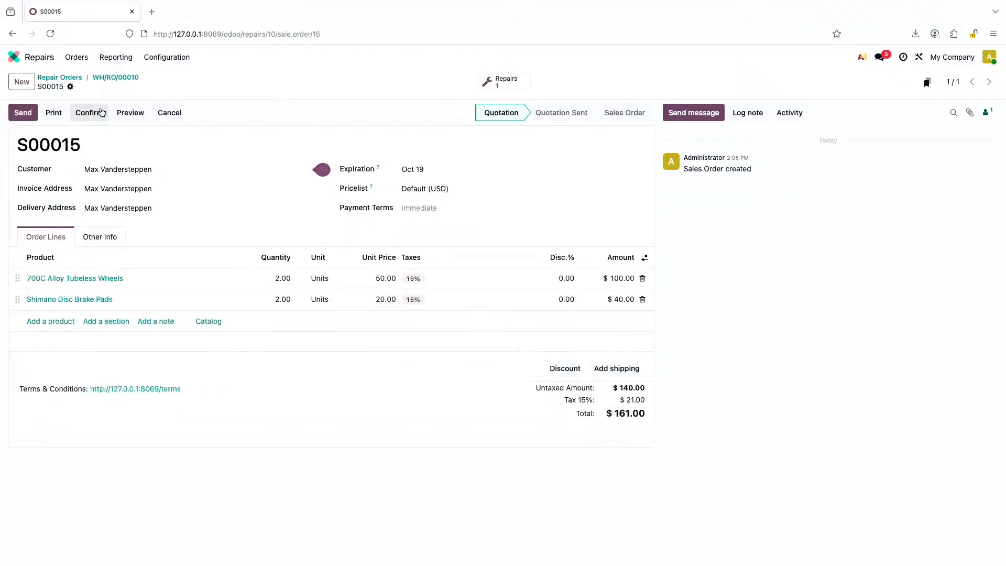
{"action": "left_click", "coordinate": [101, 112]}
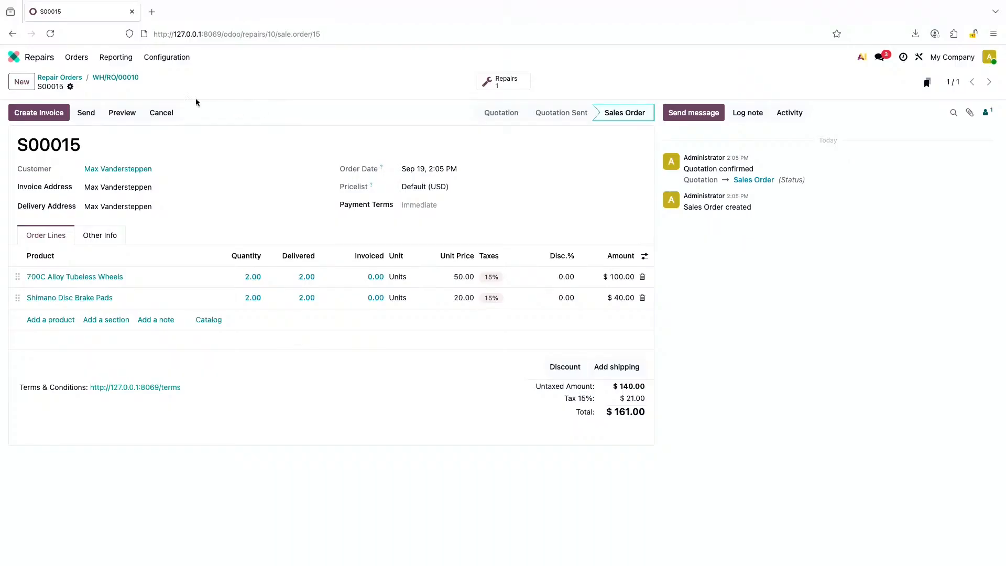
Return to the repair order, edit its Hours Spent value and save the record
{"action": "left_click", "coordinate": [117, 78]}
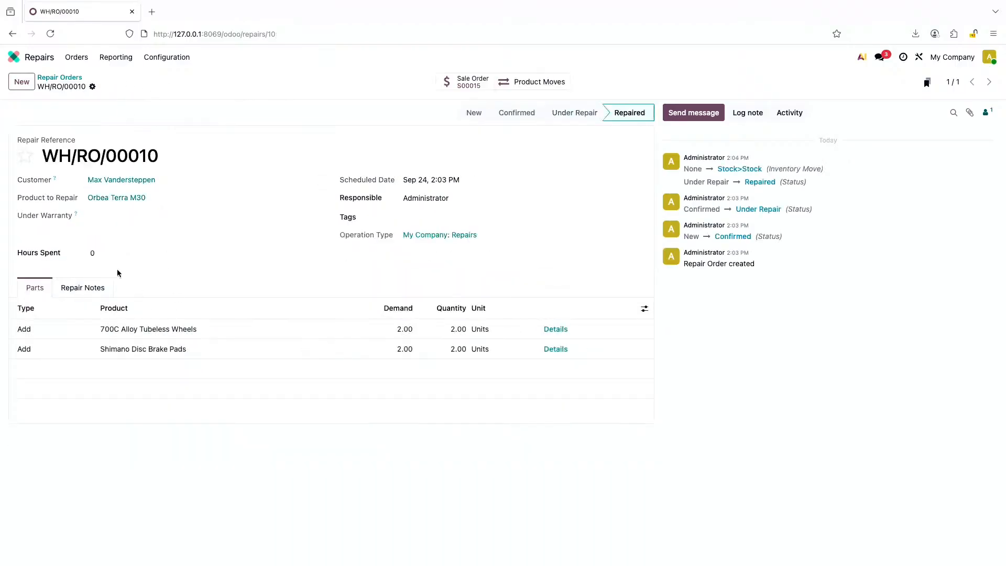
{"action": "left_click", "coordinate": [104, 254]}
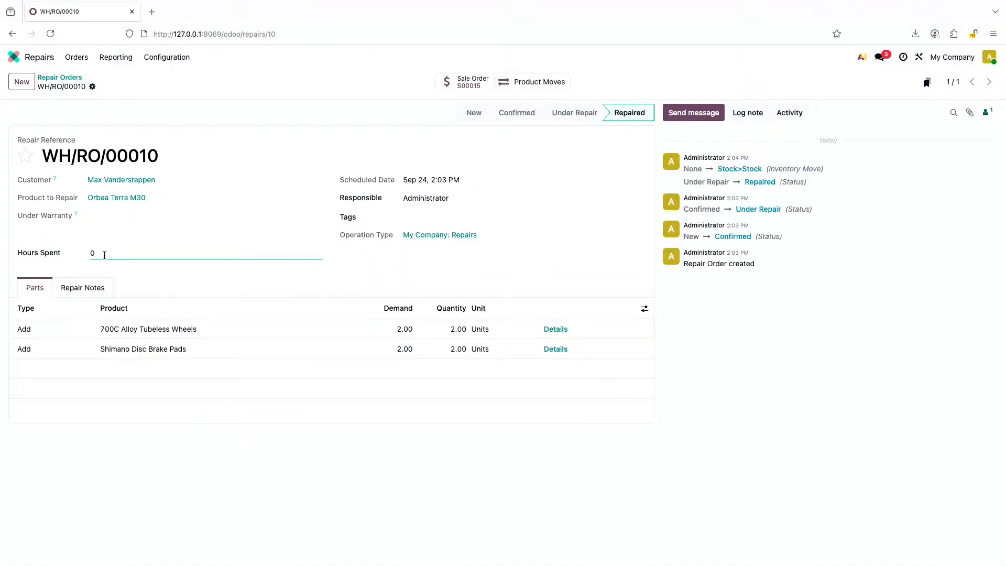
{"action": "key", "text": "BackSpace"}
{"action": "left_click", "coordinate": [110, 87]}
Open the linked sales order and add one hour of Bike Repair from the catalog's Services category
{"action": "left_click", "coordinate": [455, 83]}
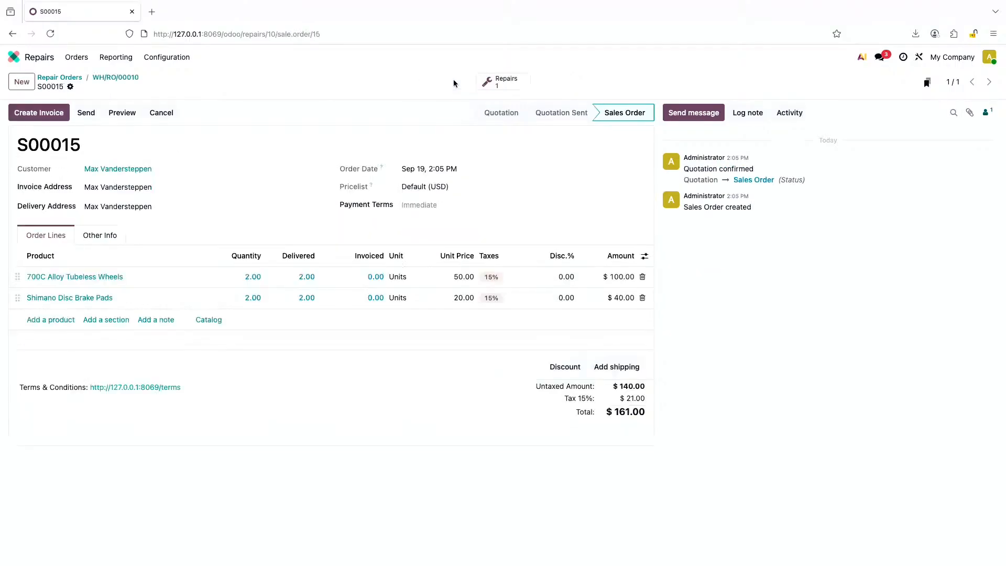
{"action": "left_click", "coordinate": [208, 320]}
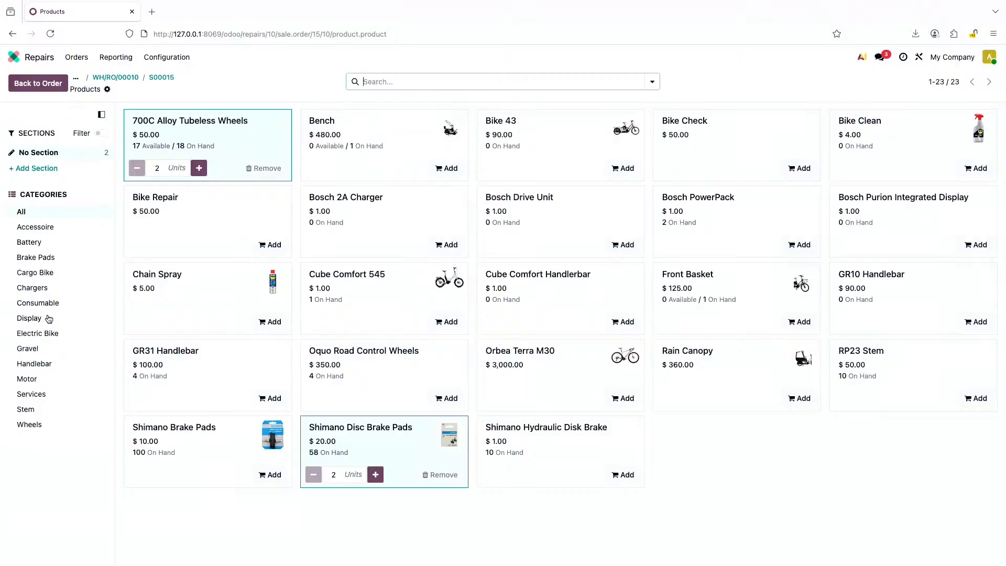
{"action": "left_click", "coordinate": [42, 394]}
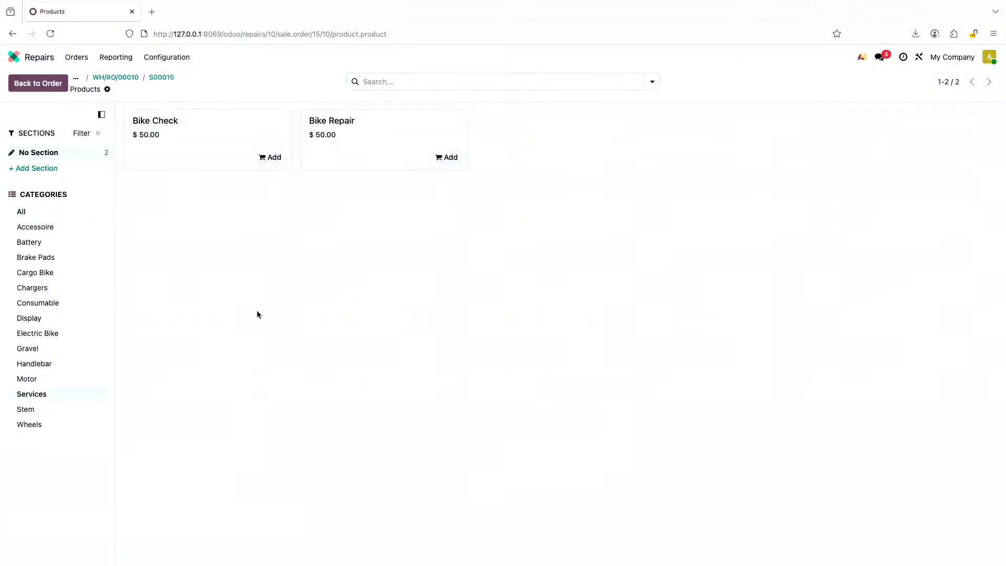
{"action": "left_click", "coordinate": [369, 157]}
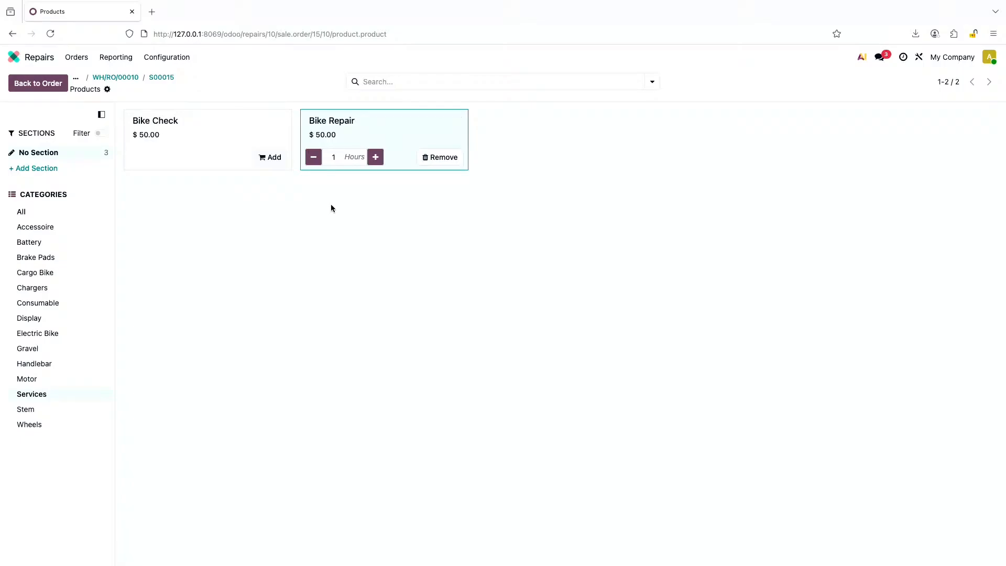
{"action": "left_click", "coordinate": [161, 77]}
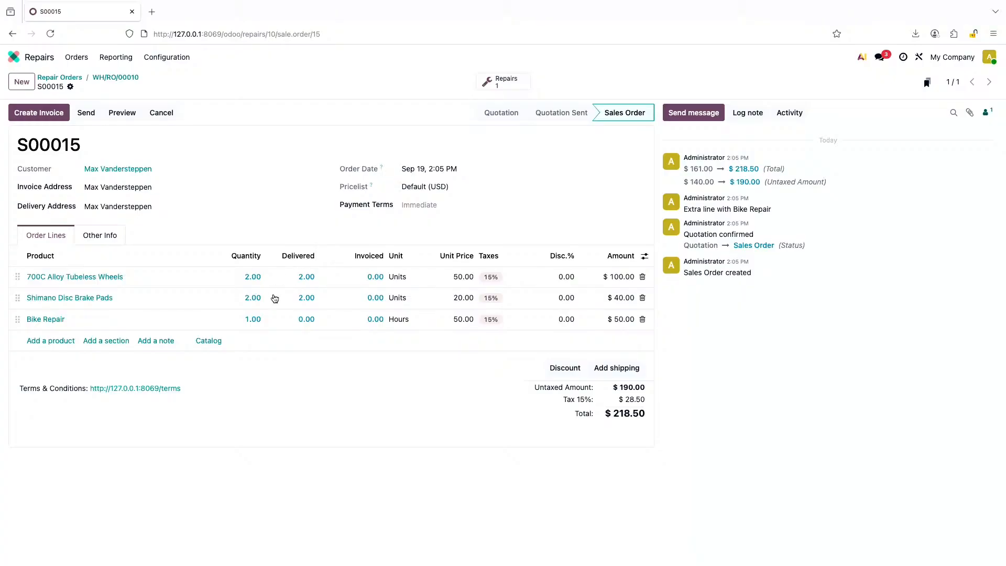
Set the delivered quantity of the Bike Repair line to 1 and save the sales order
{"action": "left_click", "coordinate": [300, 321]}
{"action": "type", "text": "1"}
{"action": "left_click", "coordinate": [310, 402]}
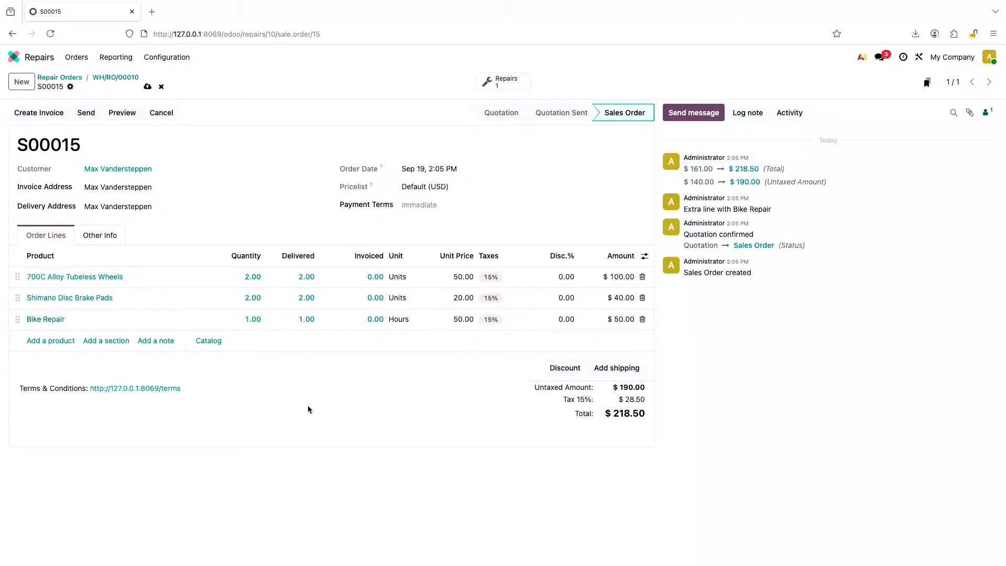
{"action": "left_click", "coordinate": [146, 88]}
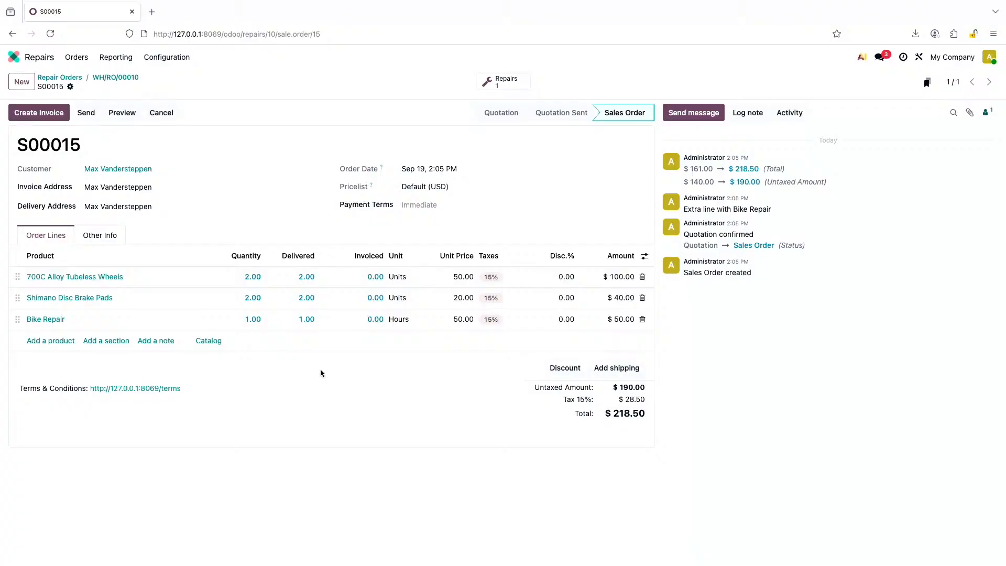
Create a regular draft invoice for the sales order and confirm the invoice
{"action": "left_click", "coordinate": [41, 116]}
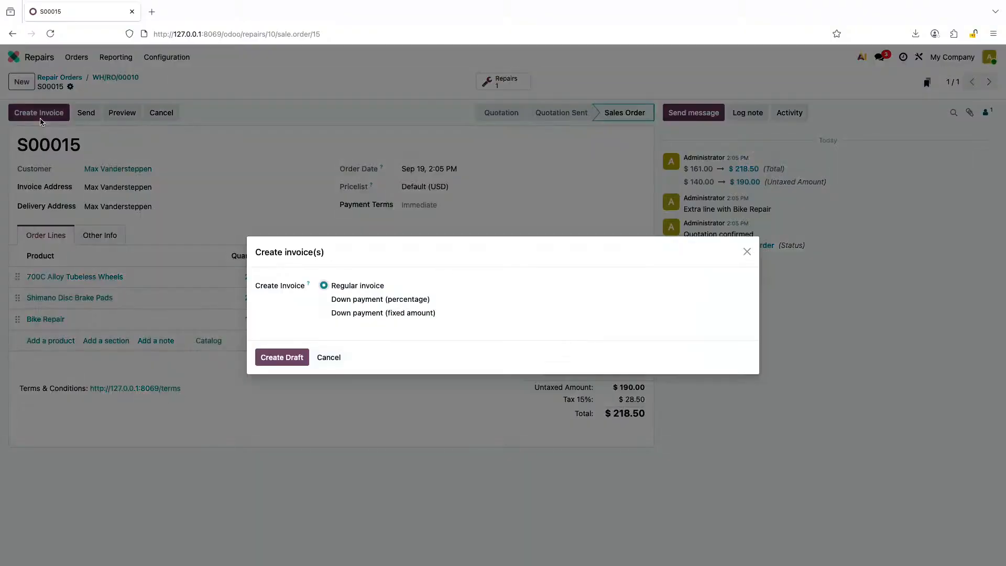
{"action": "left_click", "coordinate": [267, 349]}
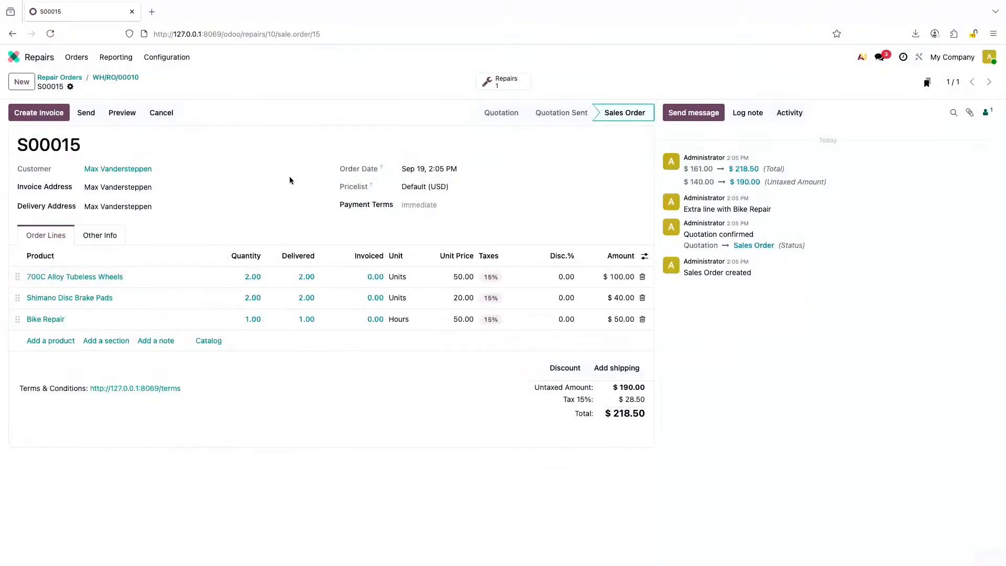
{"action": "left_click", "coordinate": [28, 115]}
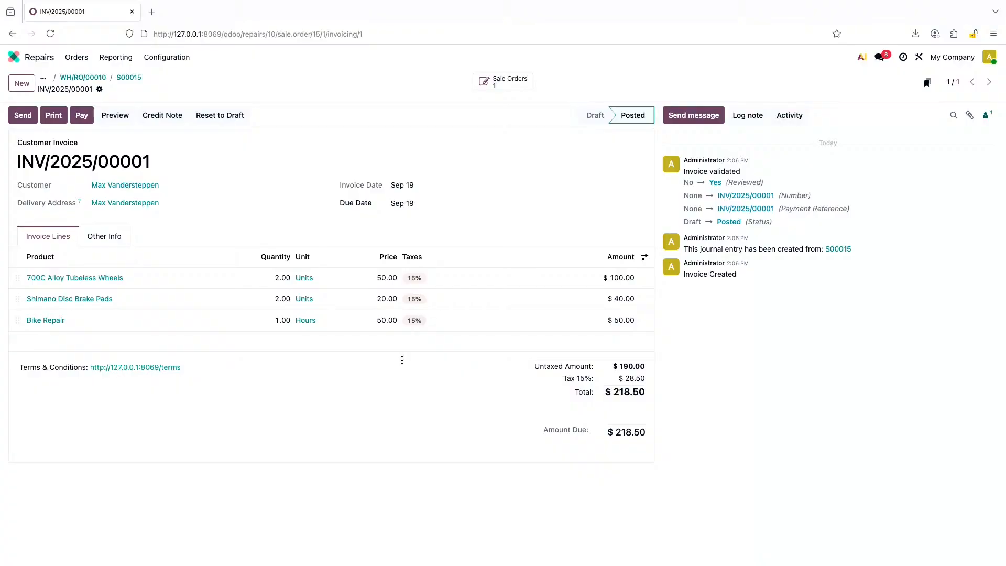
{"action": "key", "text": "ctrl+Right"}
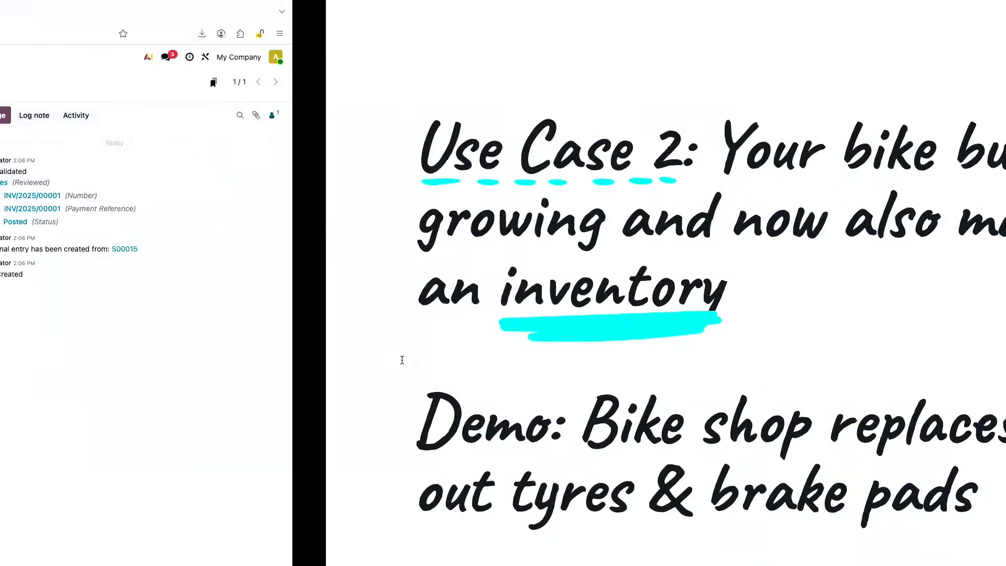
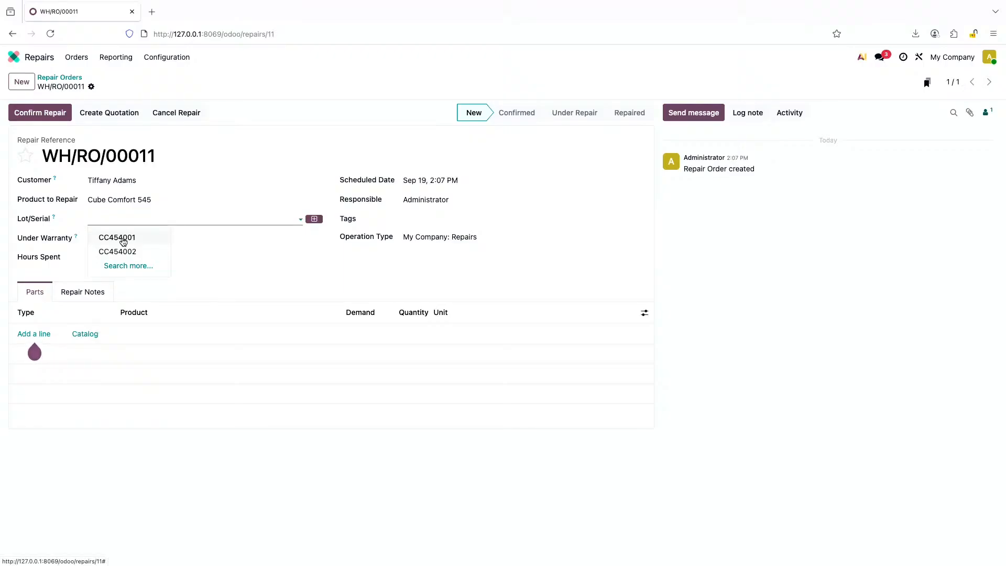
From the repair order's customer, open the Lots/Serial Numbers record for the Cube Comfort 545 and copy its serial number
{"action": "left_click", "coordinate": [319, 181]}
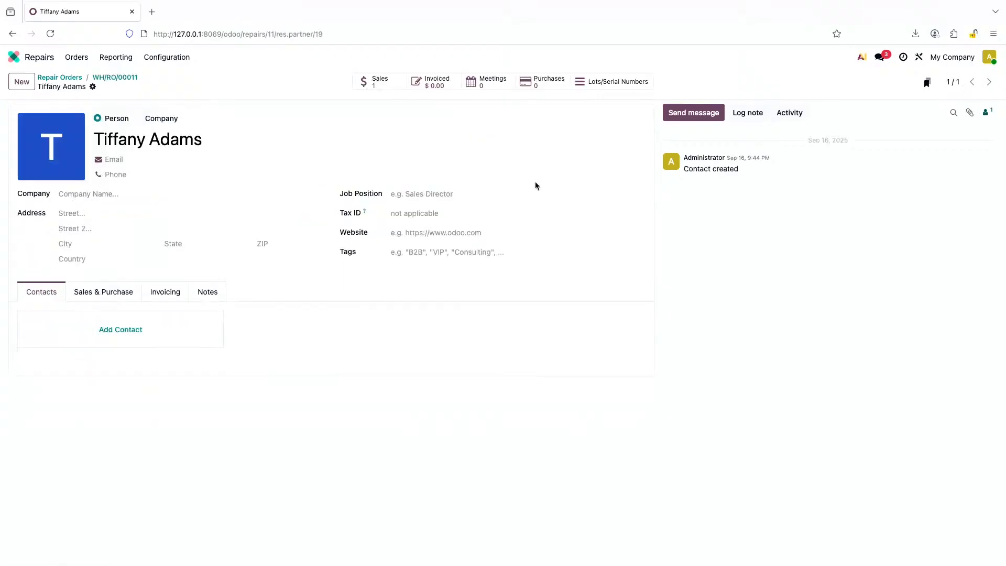
{"action": "left_click", "coordinate": [610, 79]}
{"action": "left_click", "coordinate": [148, 78]}
{"action": "left_click", "coordinate": [603, 83]}
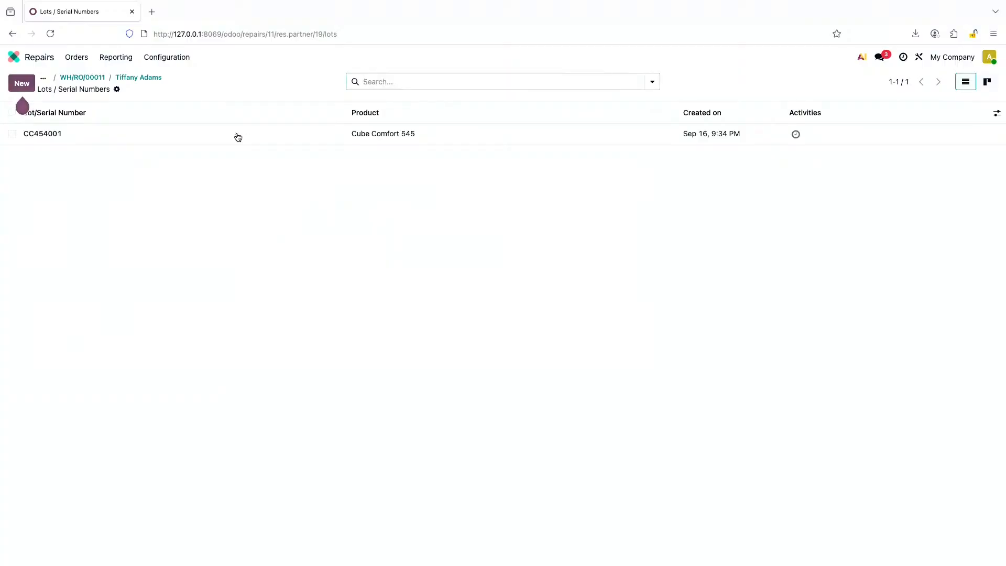
{"action": "left_click", "coordinate": [114, 140]}
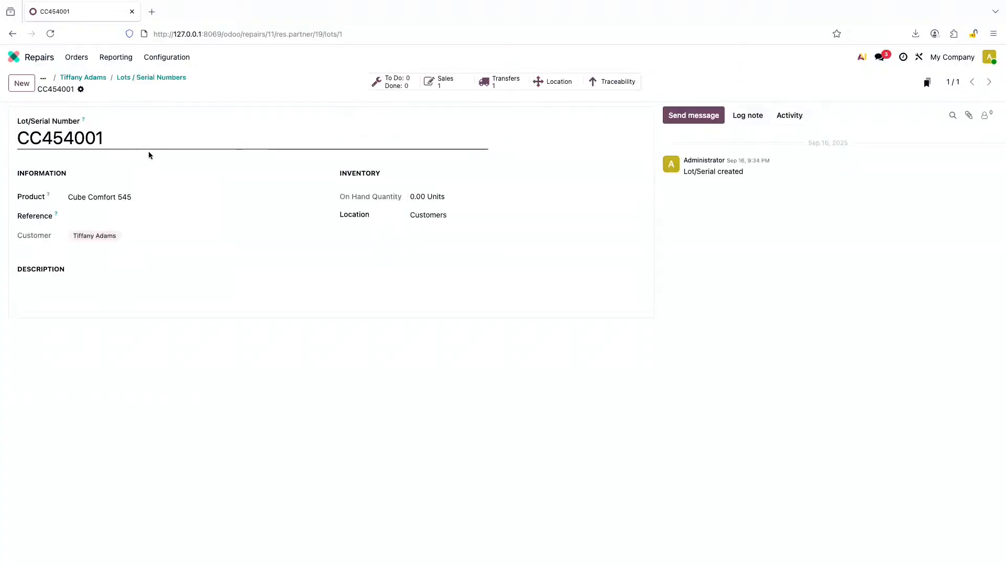
{"action": "double_click", "coordinate": [71, 139]}
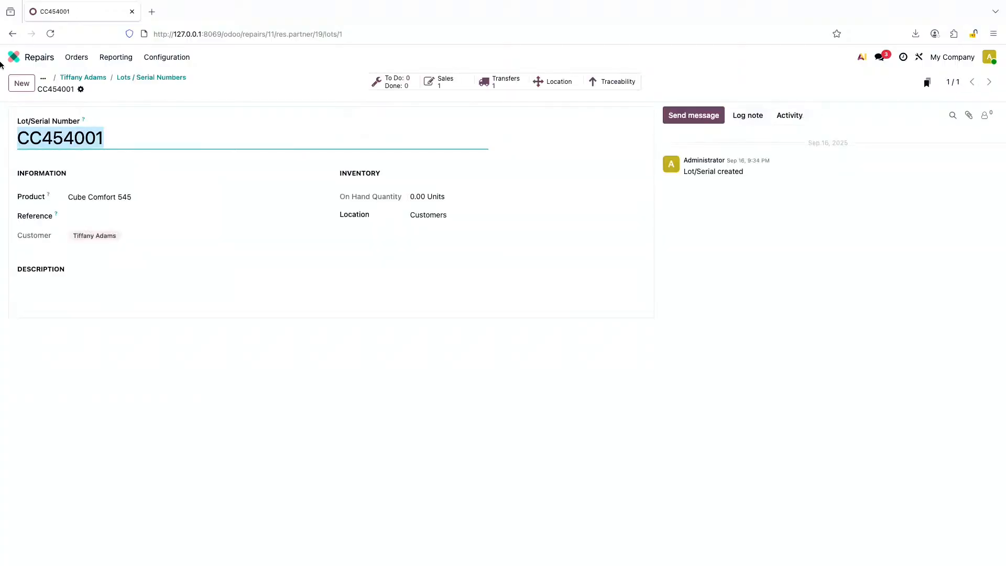
Return to repair order WH/RO/00011, set its Lot/Serial to CC454001 and save the record
{"action": "left_click", "coordinate": [43, 80]}
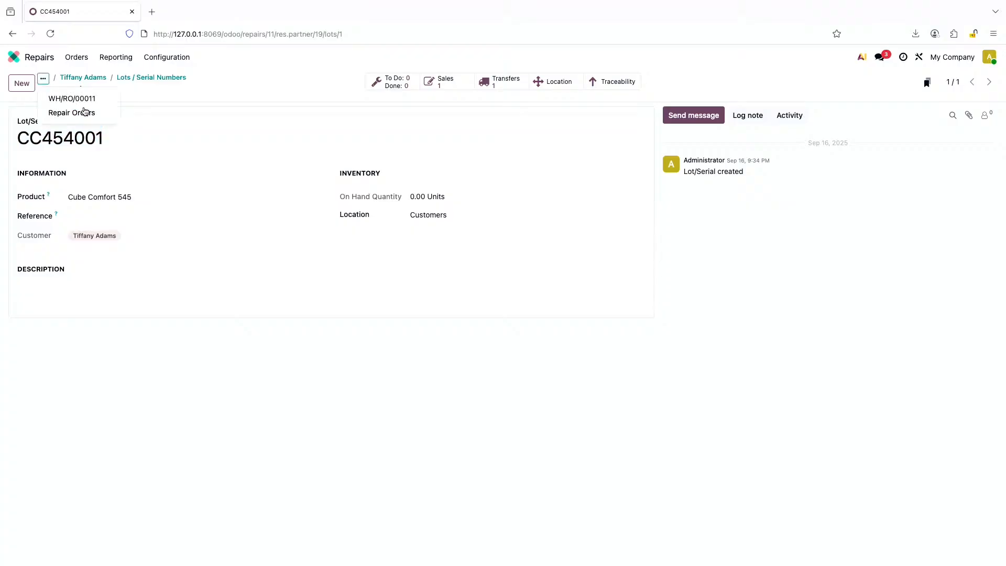
{"action": "left_click", "coordinate": [83, 112]}
{"action": "left_click", "coordinate": [123, 134]}
{"action": "left_click", "coordinate": [101, 220]}
{"action": "type", "text": "CC454001"}
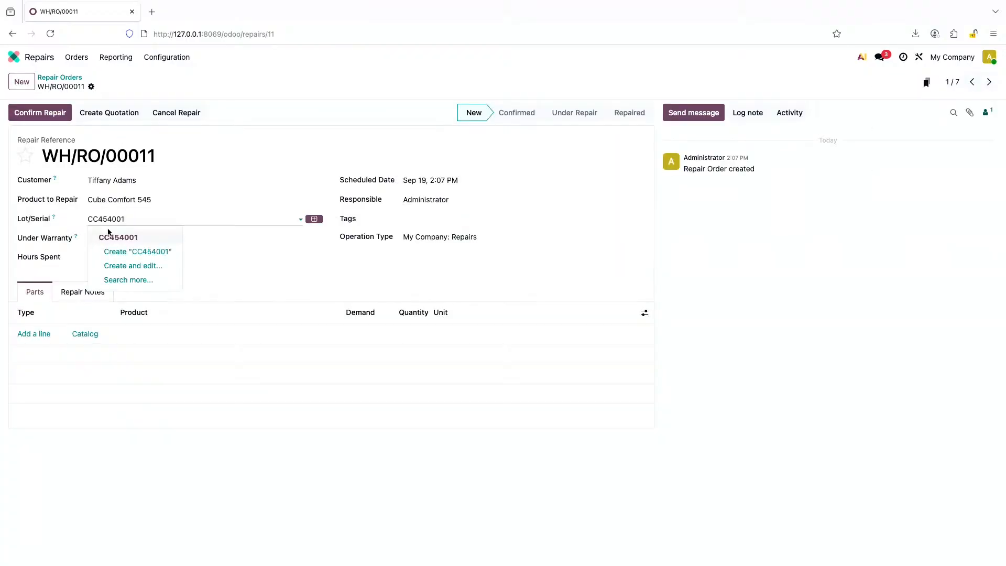
{"action": "left_click", "coordinate": [109, 236]}
{"action": "left_click", "coordinate": [109, 86]}
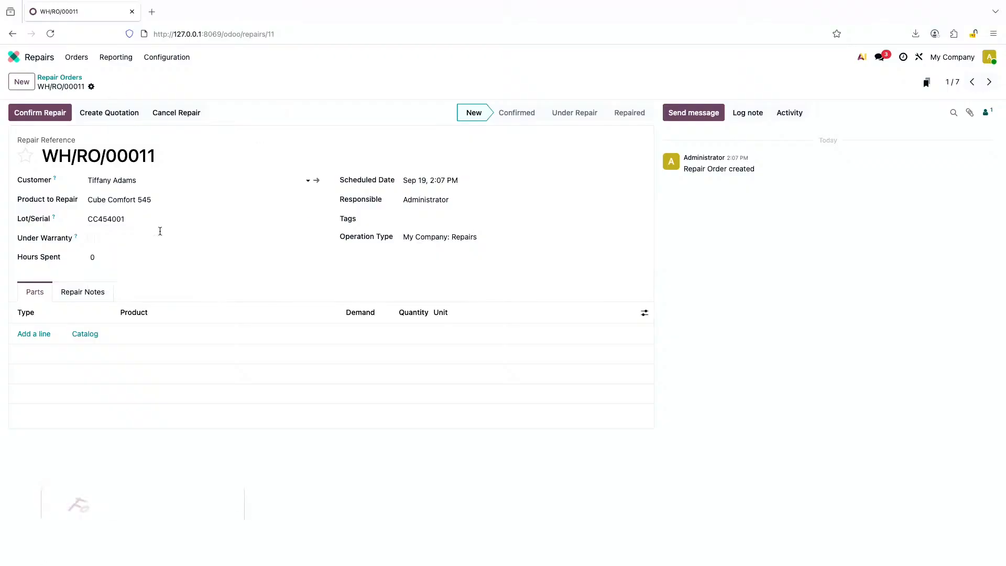
Enter the repair note "replace the faulty battery - note the product is still under warranty" and save the repair order
{"action": "left_click", "coordinate": [100, 288]}
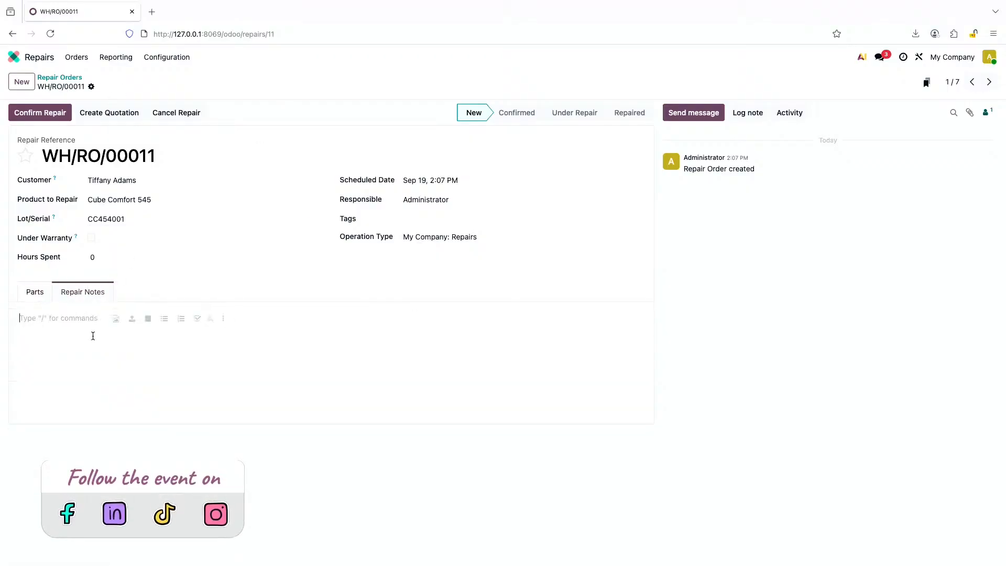
{"action": "type", "text": "replace "}
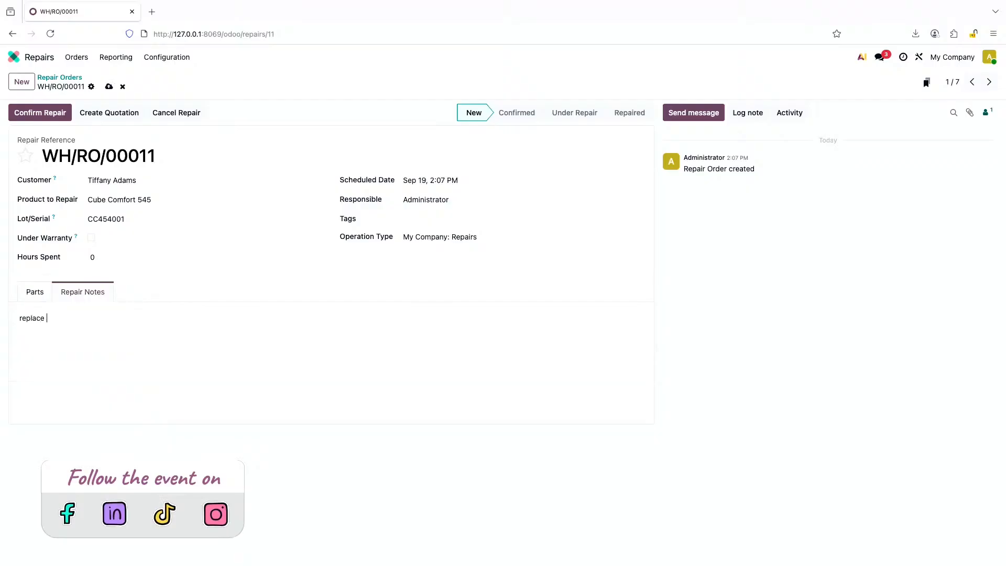
{"action": "type", "text": "the faulty battery"}
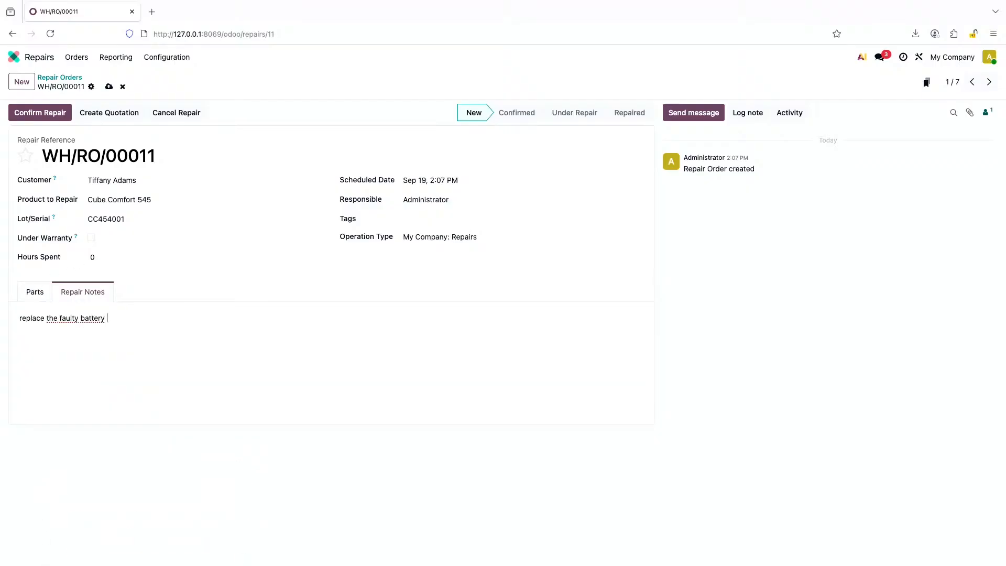
{"action": "type", "text": " - note the product is still under w"}
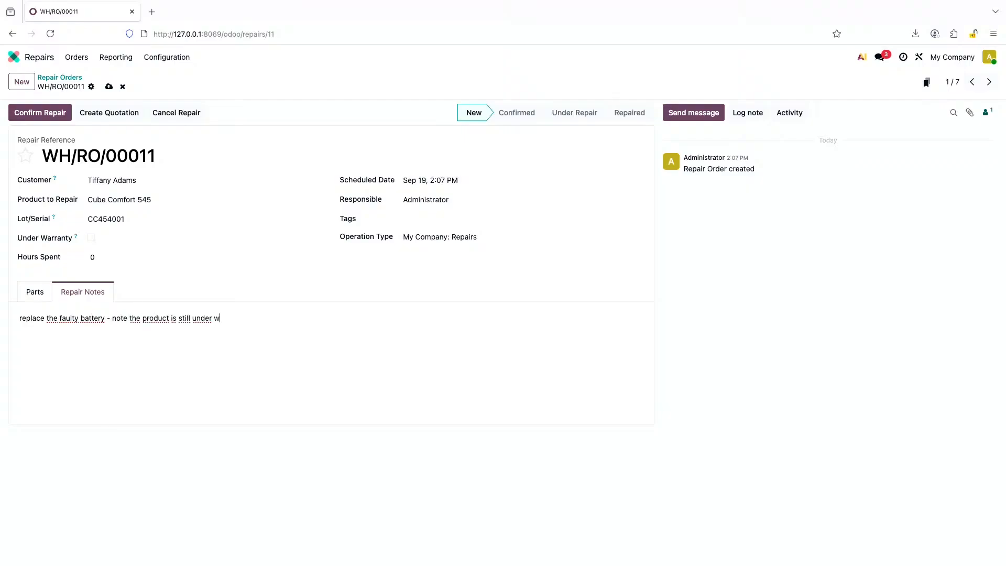
{"action": "type", "text": "arranty"}
{"action": "left_click", "coordinate": [105, 88]}
Check the delivery transfer of serial number CC454001 through the customer's record, and return to the repair order
{"action": "left_click", "coordinate": [316, 181]}
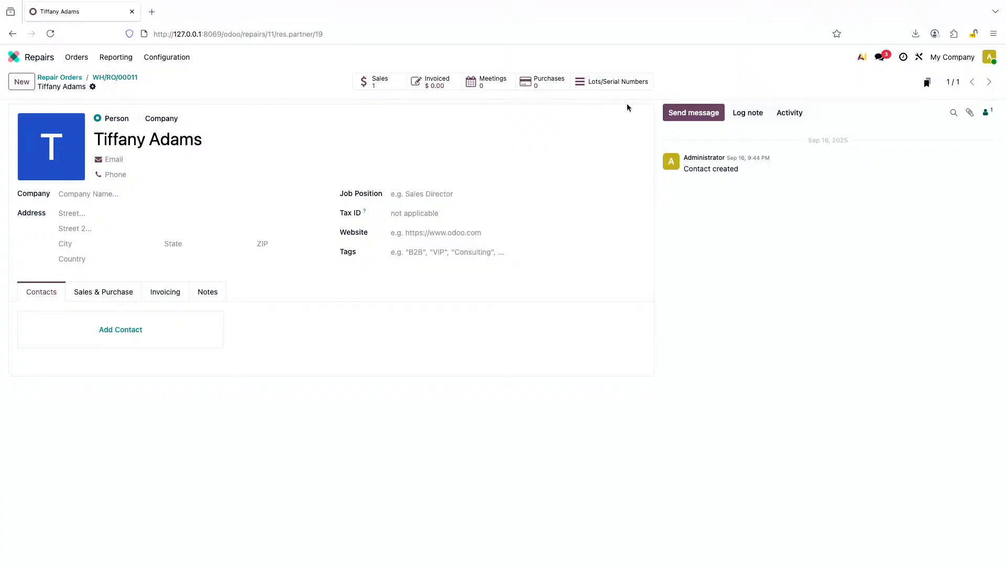
{"action": "left_click", "coordinate": [613, 84]}
{"action": "left_click", "coordinate": [467, 131]}
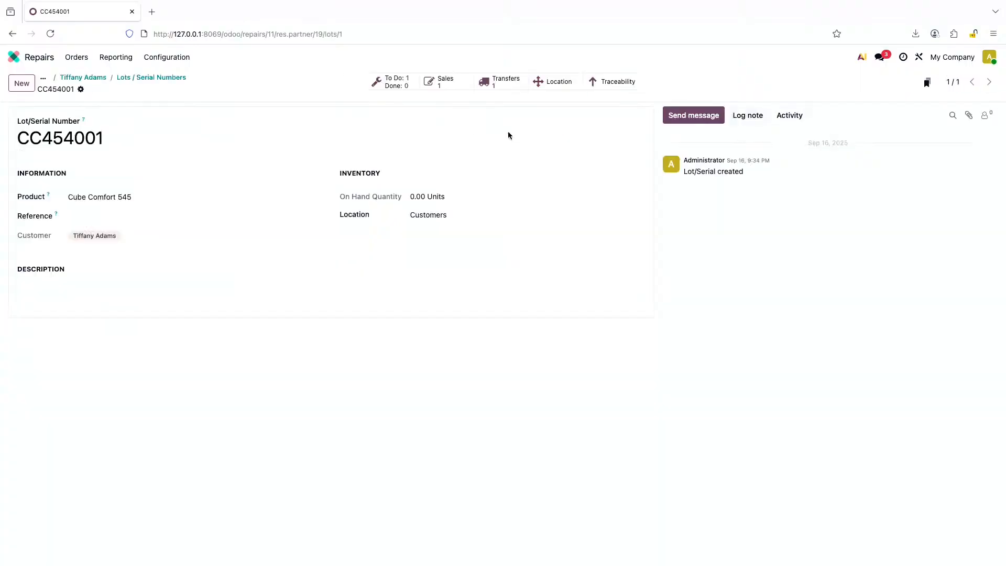
{"action": "left_click", "coordinate": [501, 87]}
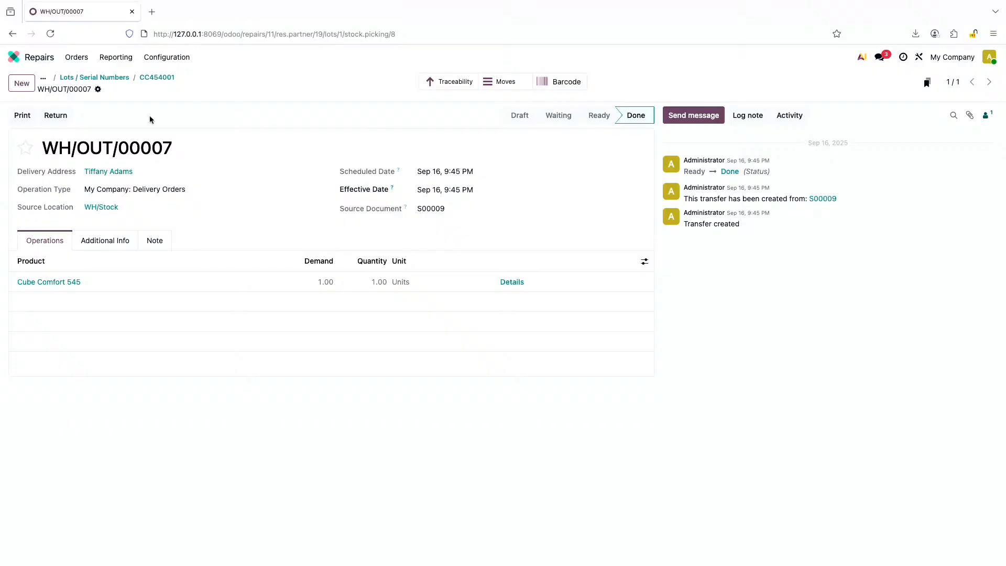
{"action": "left_click", "coordinate": [117, 78]}
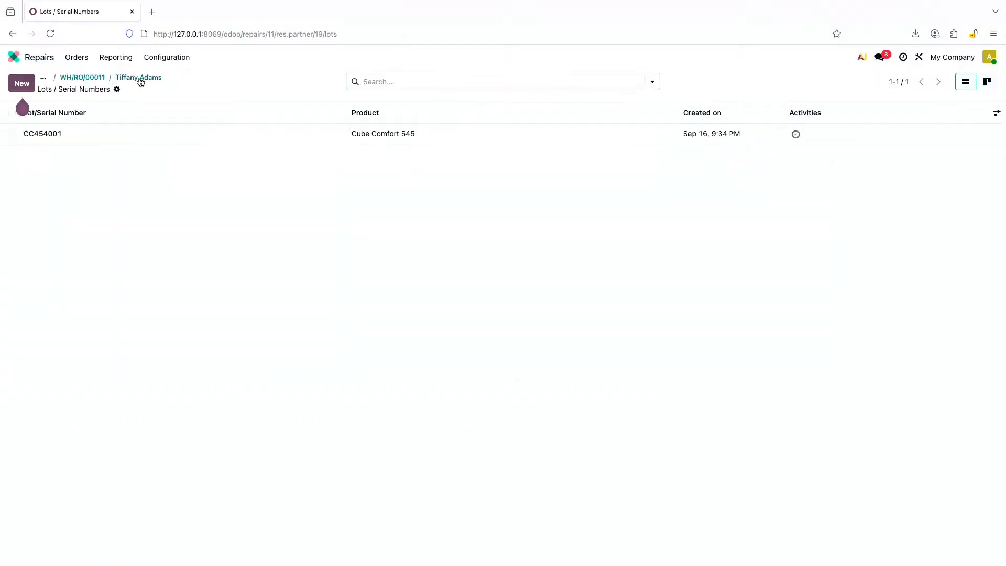
{"action": "left_click", "coordinate": [141, 79]}
{"action": "left_click", "coordinate": [107, 79]}
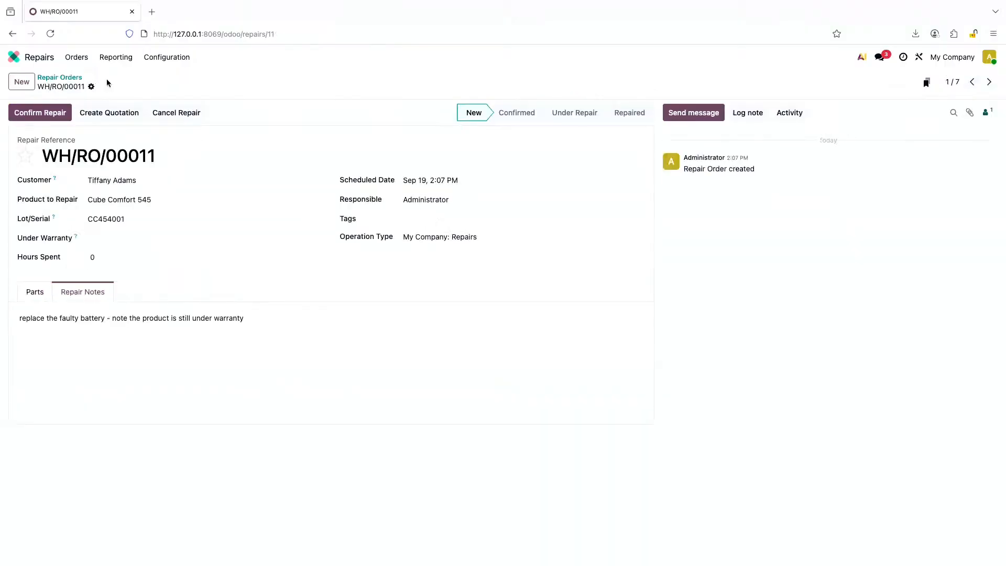
Mark the repair order as Under Warranty, save it and confirm the repair despite the insufficient stock quantity
{"action": "left_click", "coordinate": [91, 237]}
{"action": "left_click", "coordinate": [110, 87]}
{"action": "left_click", "coordinate": [36, 294]}
{"action": "left_click", "coordinate": [47, 113]}
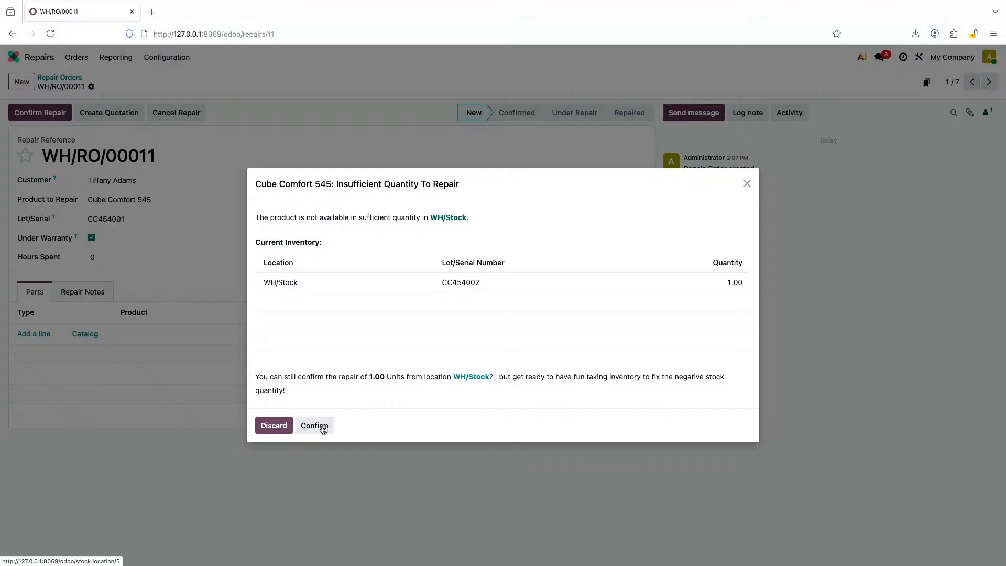
{"action": "left_click", "coordinate": [316, 426]}
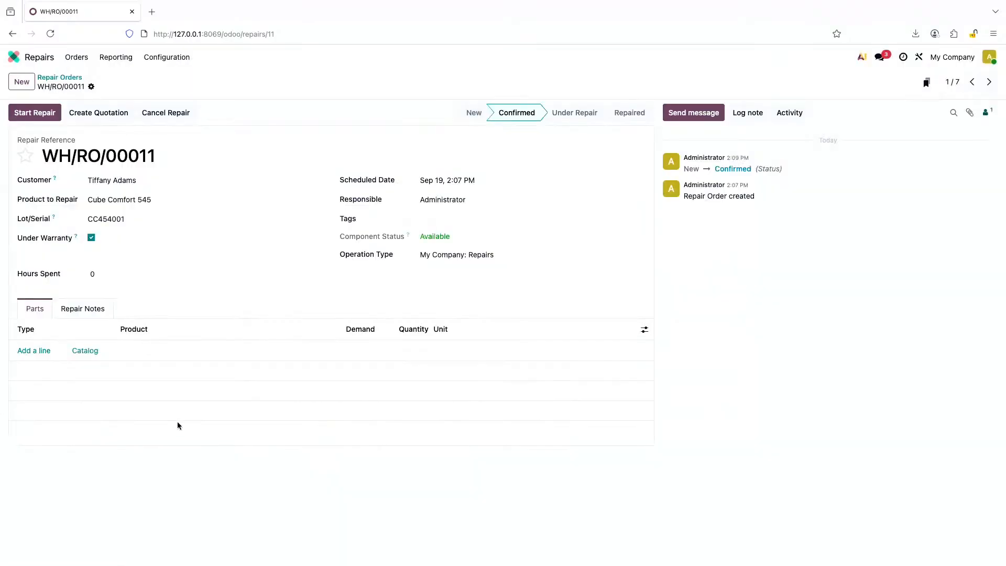
Add one Bosch PowerPack to the repair parts from the catalog's BoM components and return to the repair order
{"action": "left_click", "coordinate": [85, 350]}
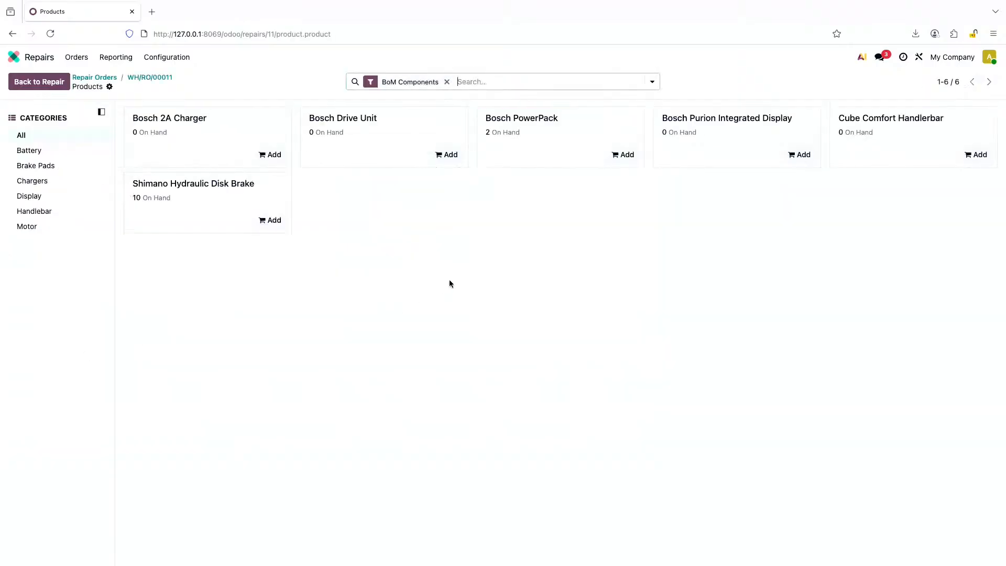
{"action": "left_click", "coordinate": [544, 138]}
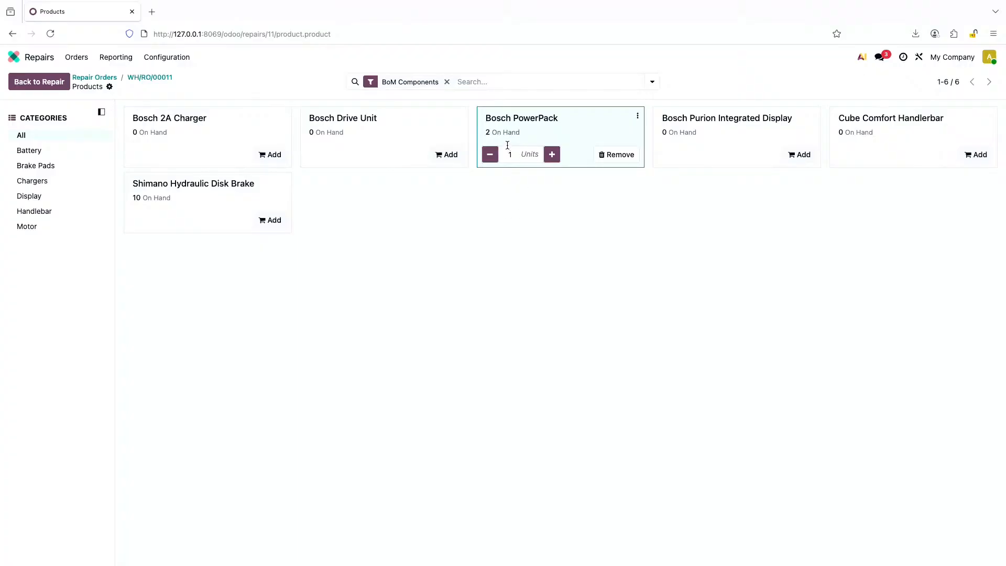
{"action": "left_click", "coordinate": [146, 78]}
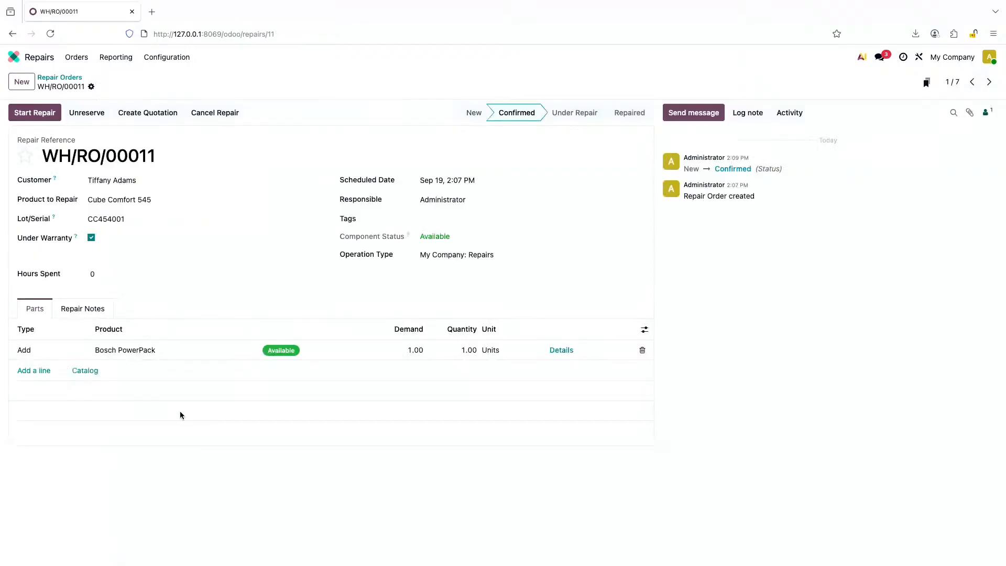
Add a Recycle parts line for one Bosch PowerPack and save the repair order
{"action": "left_click", "coordinate": [35, 373]}
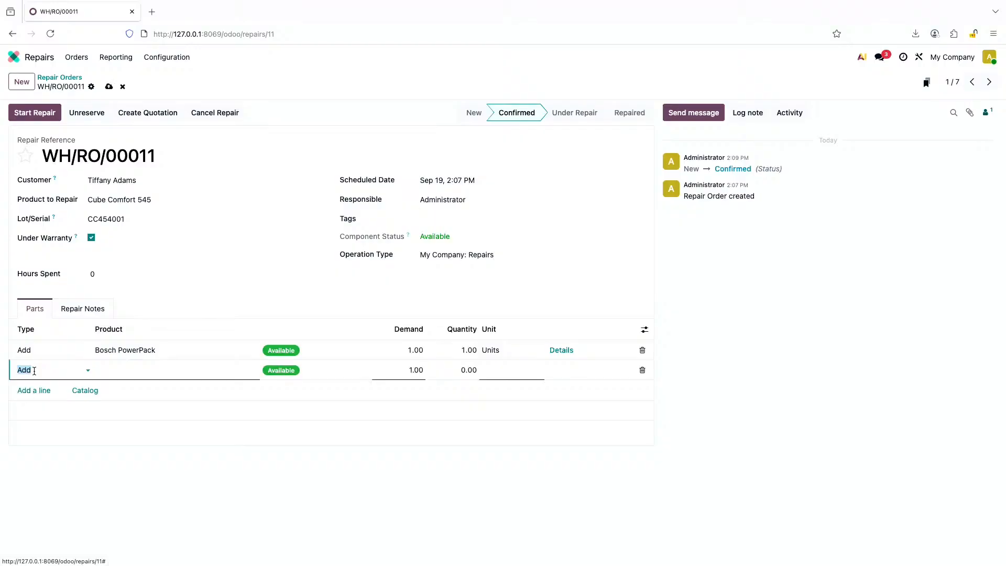
{"action": "left_click", "coordinate": [34, 370]}
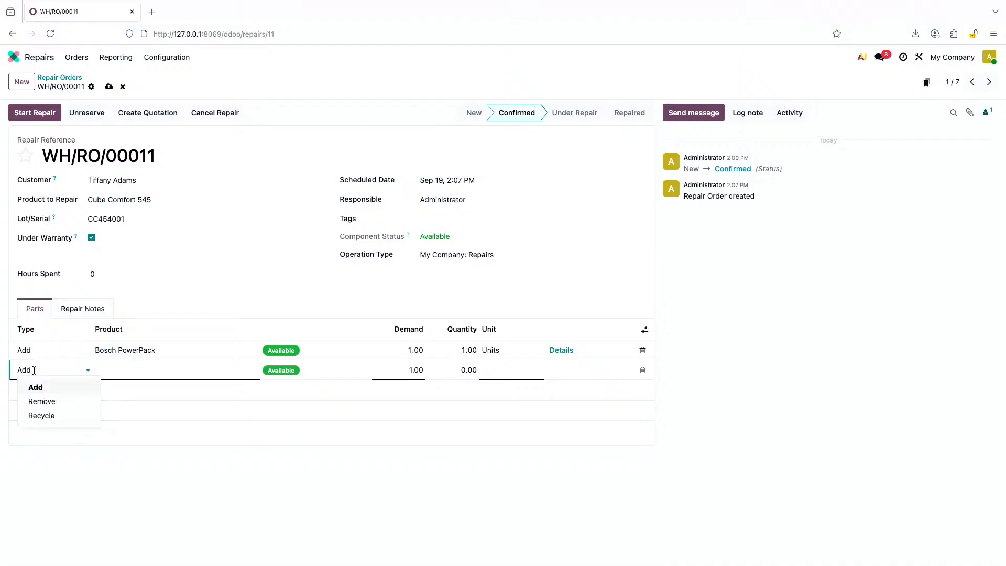
{"action": "left_click", "coordinate": [42, 415]}
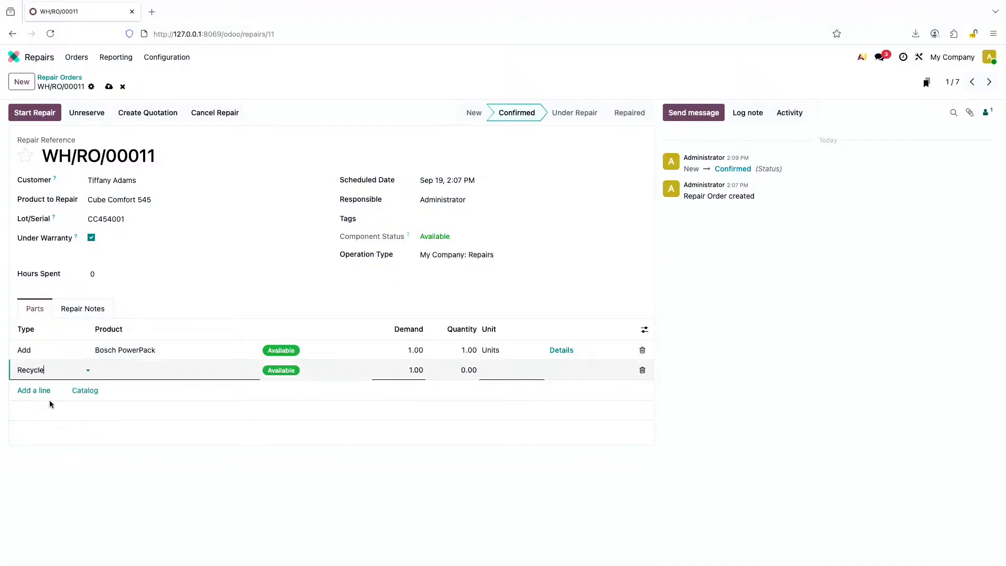
{"action": "left_click", "coordinate": [112, 370]}
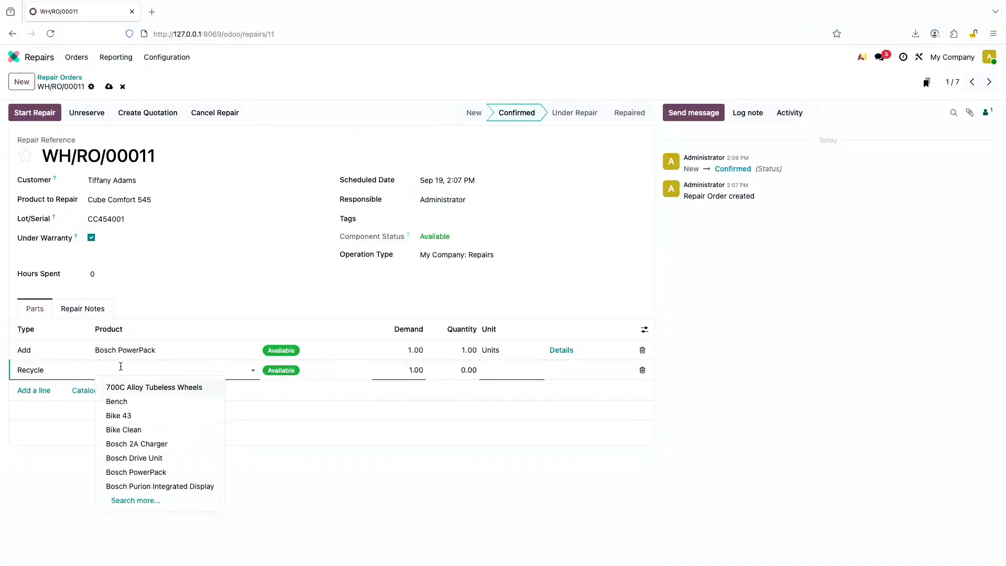
{"action": "type", "text": "power"}
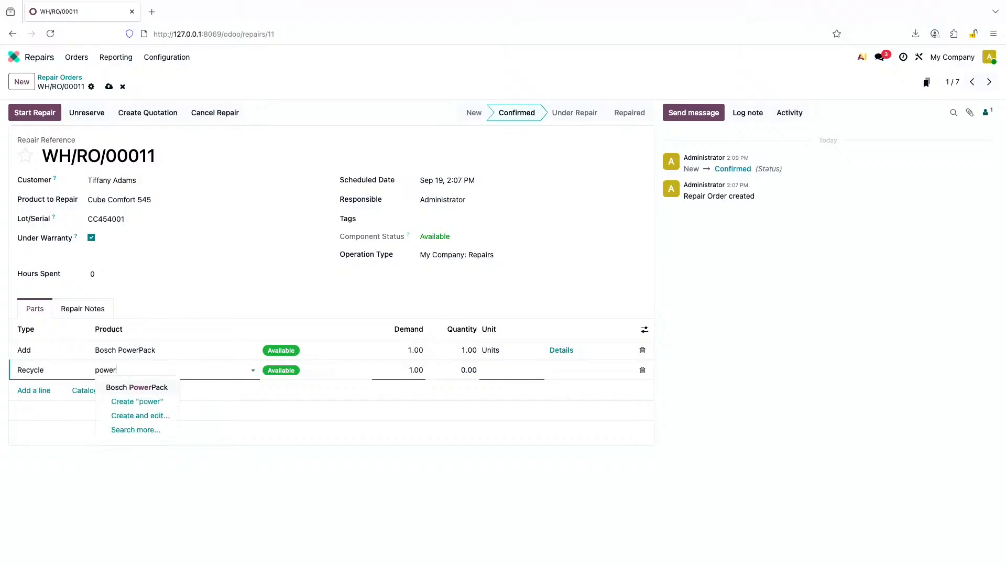
{"action": "key", "text": "Escape"}
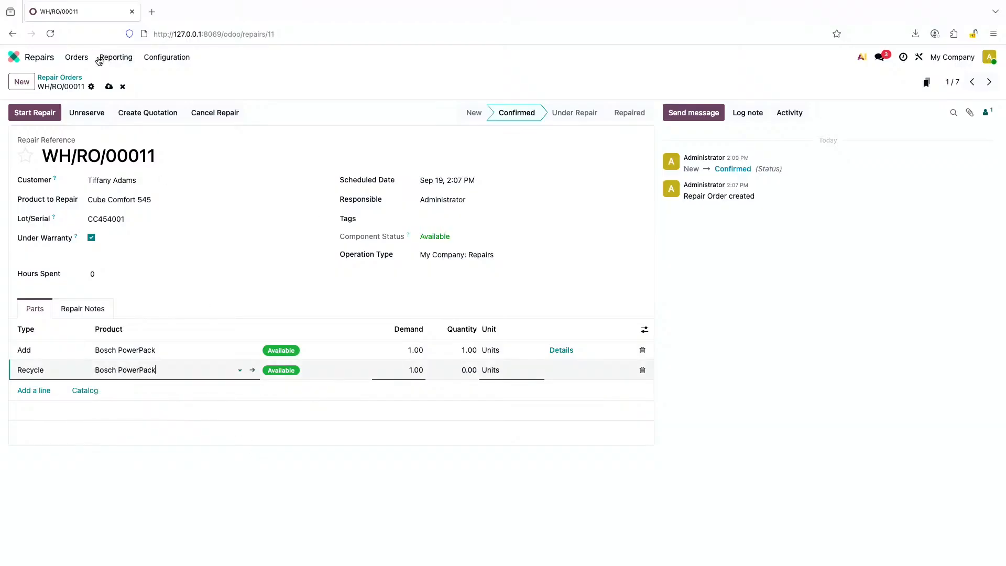
{"action": "left_click", "coordinate": [109, 86]}
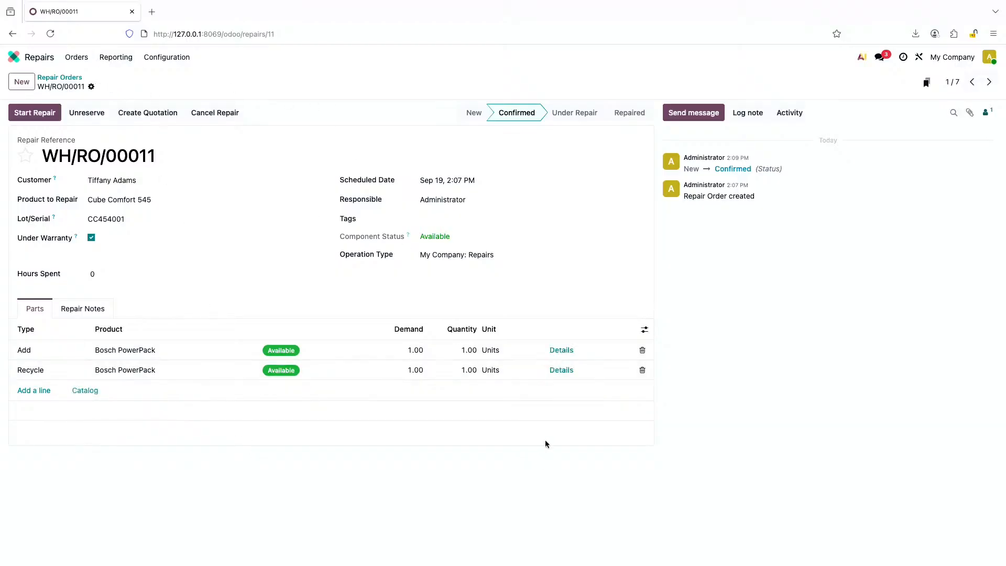
Generate serial number BP333 for the recycled Bosch PowerPack, save its detailed operations and start the repair
{"action": "left_click", "coordinate": [558, 372]}
{"action": "left_click", "coordinate": [319, 260]}
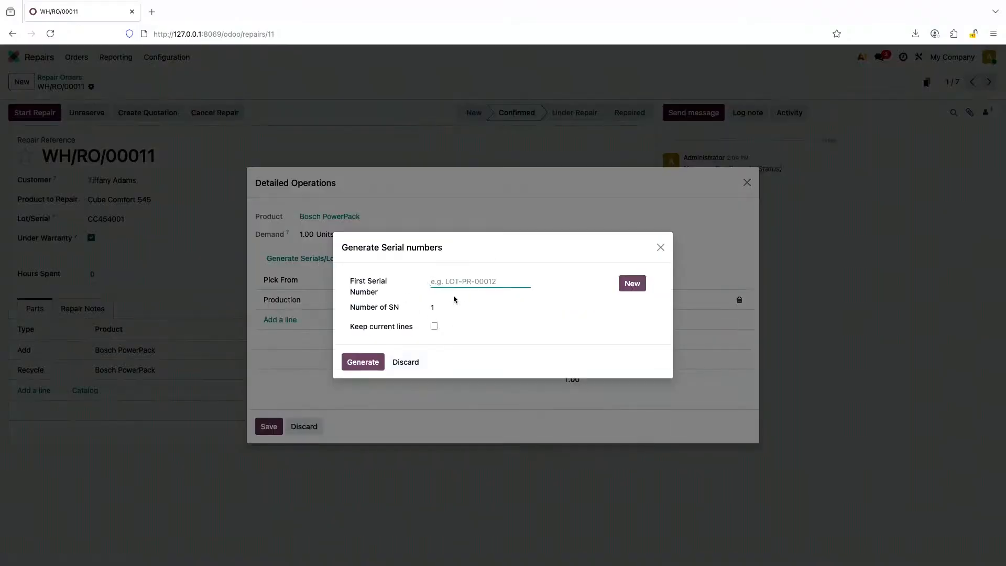
{"action": "type", "text": "BP333"}
{"action": "left_click", "coordinate": [367, 361]}
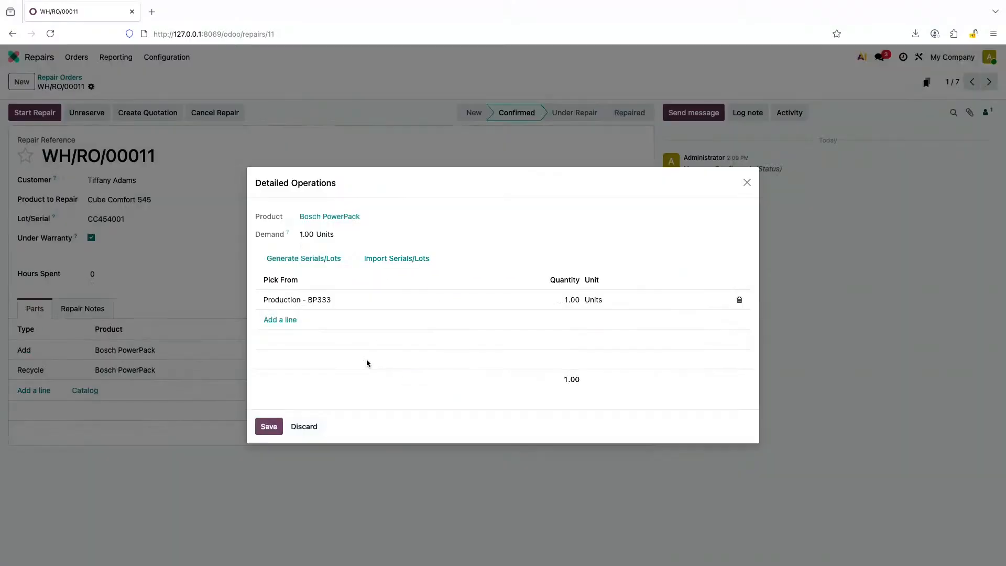
{"action": "left_click", "coordinate": [270, 426]}
{"action": "left_click", "coordinate": [29, 112]}
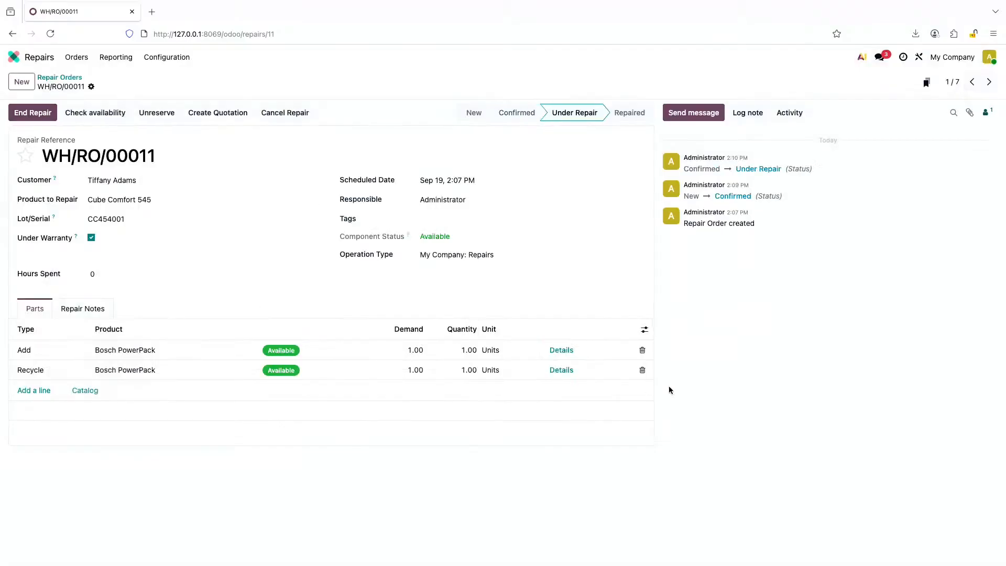
Review the detailed operations of the added and the recycled Bosch PowerPack lines to check their serial numbers and source locations
{"action": "left_click", "coordinate": [562, 351]}
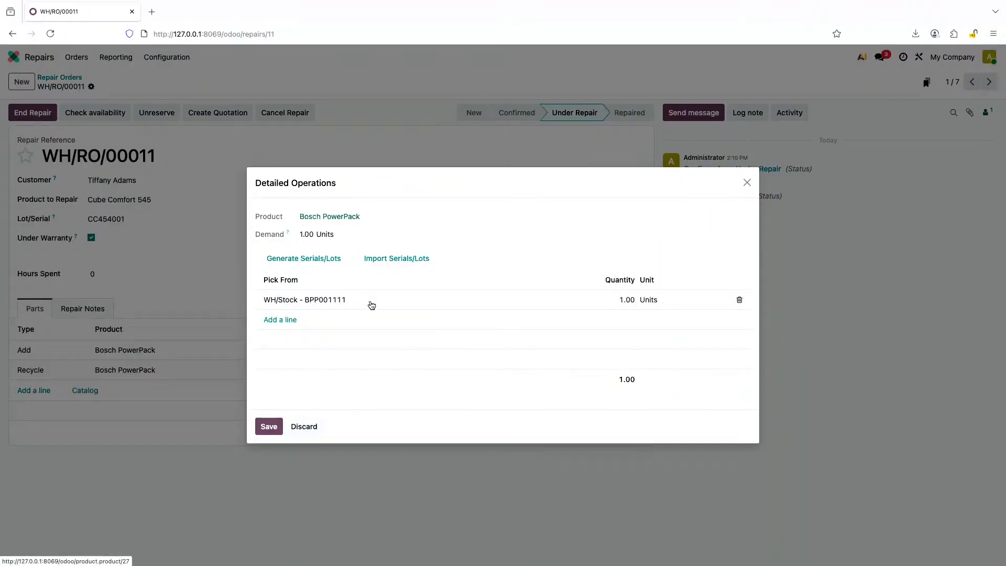
{"action": "left_click", "coordinate": [273, 427]}
{"action": "left_click", "coordinate": [559, 369]}
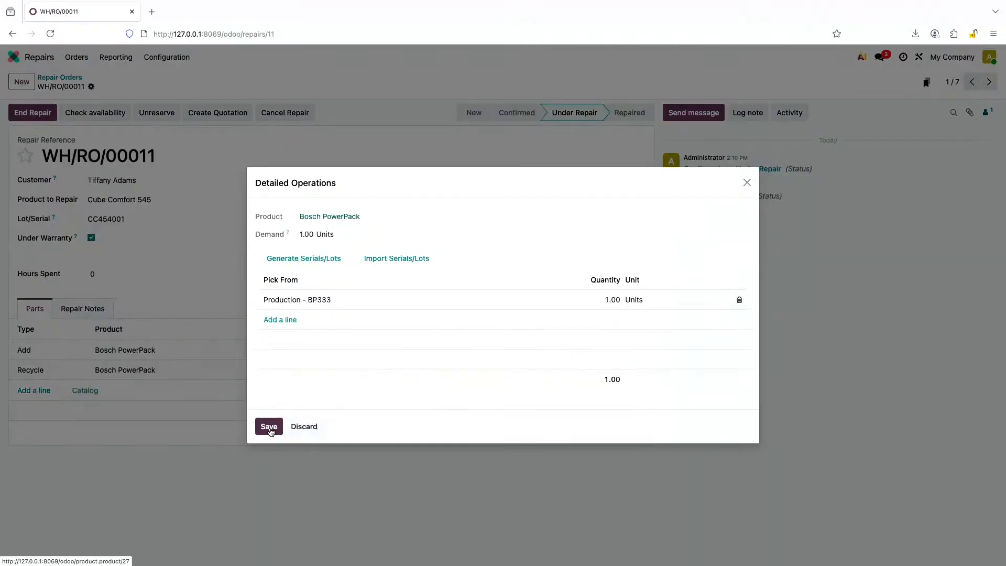
{"action": "left_click", "coordinate": [266, 426]}
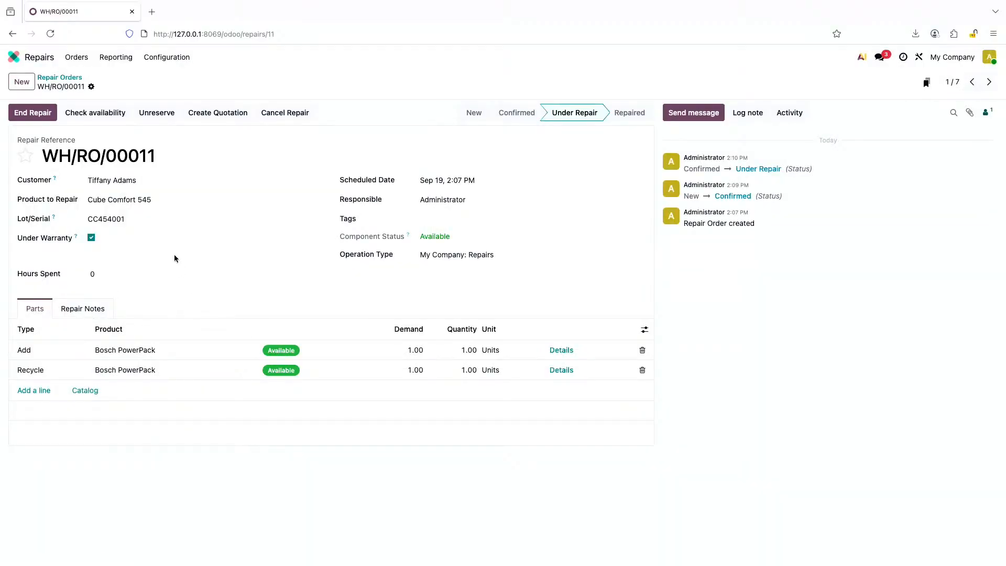
End the repair, review its product moves and return to the repair order
{"action": "left_click", "coordinate": [30, 110]}
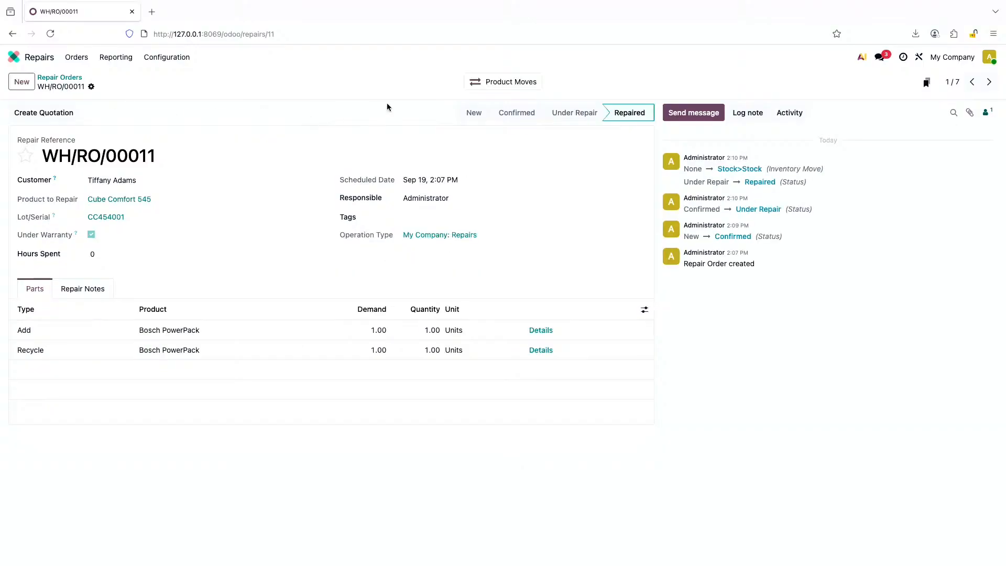
{"action": "left_click", "coordinate": [476, 84]}
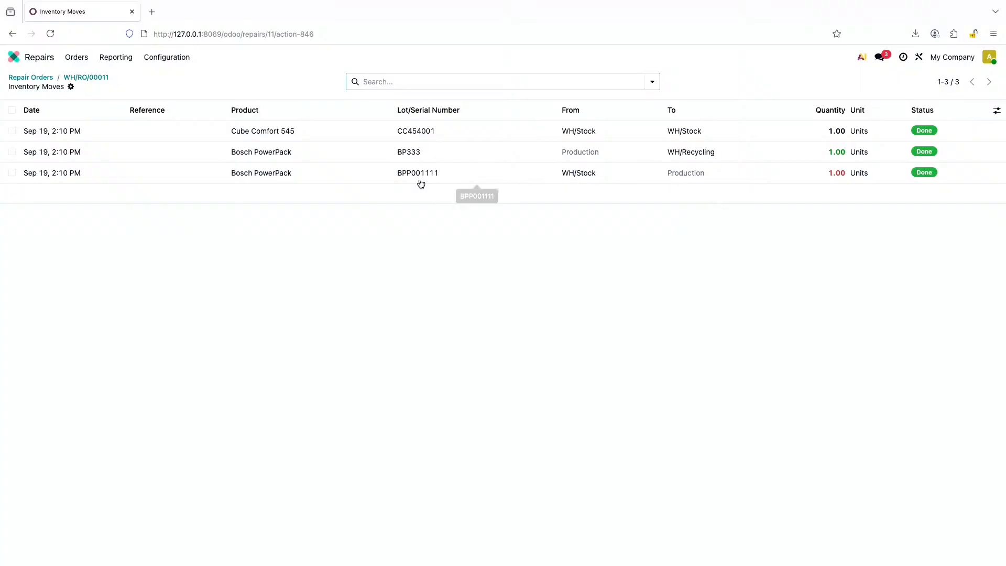
{"action": "left_click", "coordinate": [97, 79]}
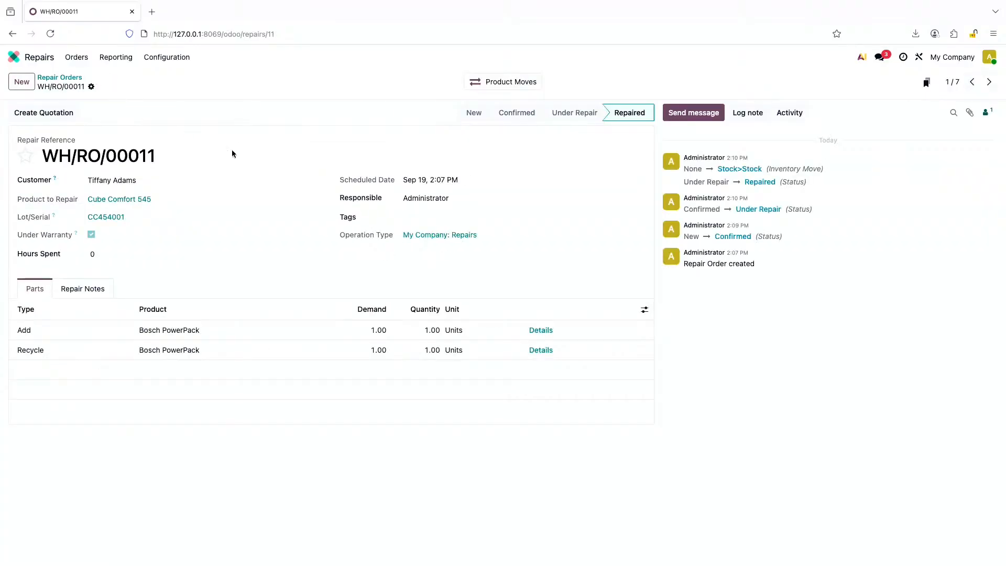
Create a quotation from the warranty repair, confirm it as a sales order and return to the repair order
{"action": "left_click", "coordinate": [55, 115]}
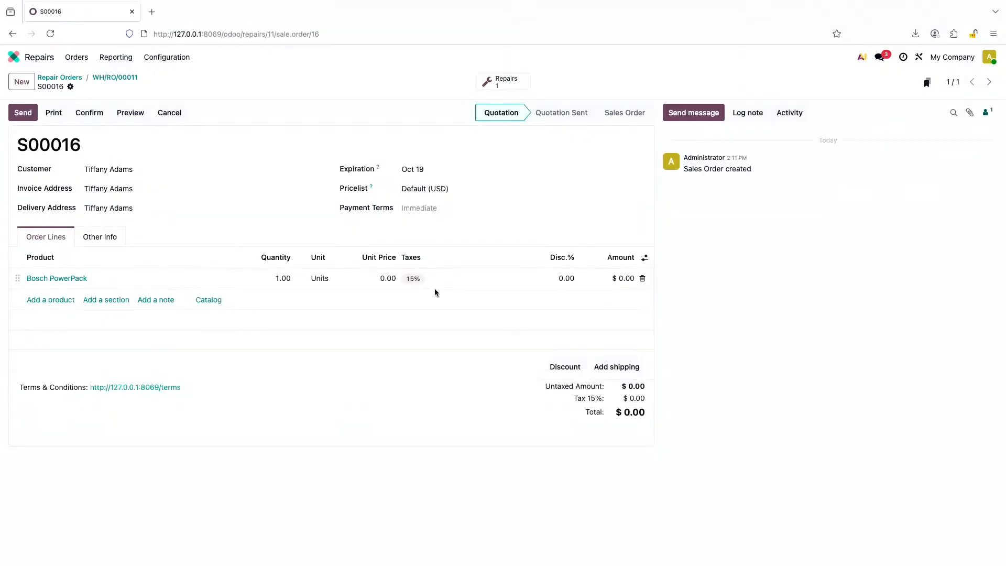
{"action": "left_click", "coordinate": [116, 76]}
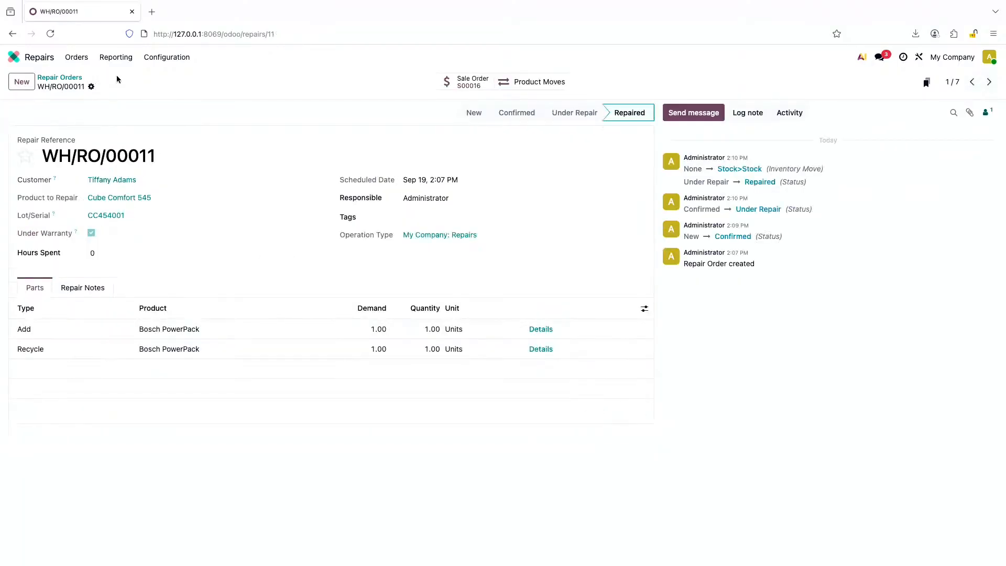
{"action": "left_click", "coordinate": [475, 78]}
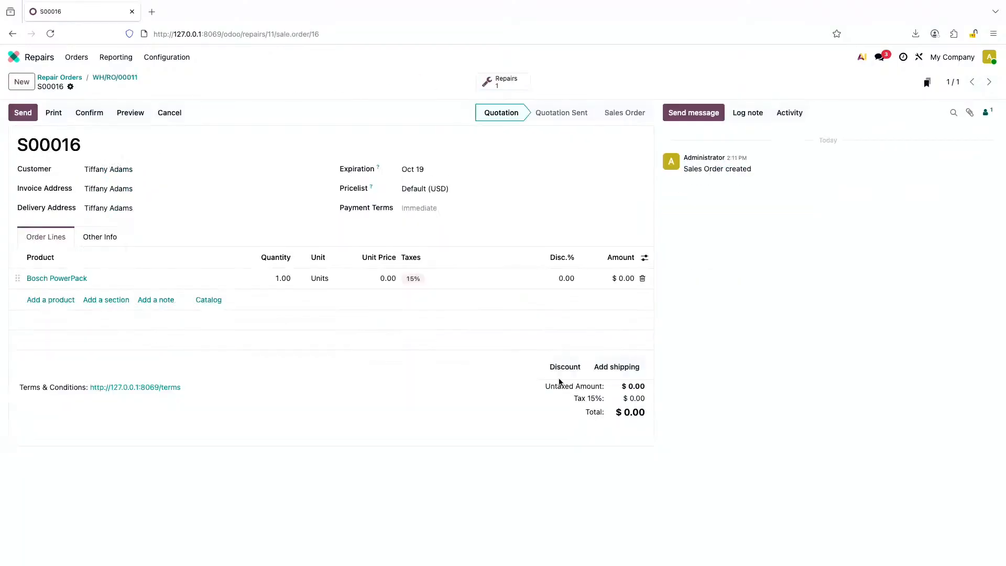
{"action": "left_click", "coordinate": [88, 112]}
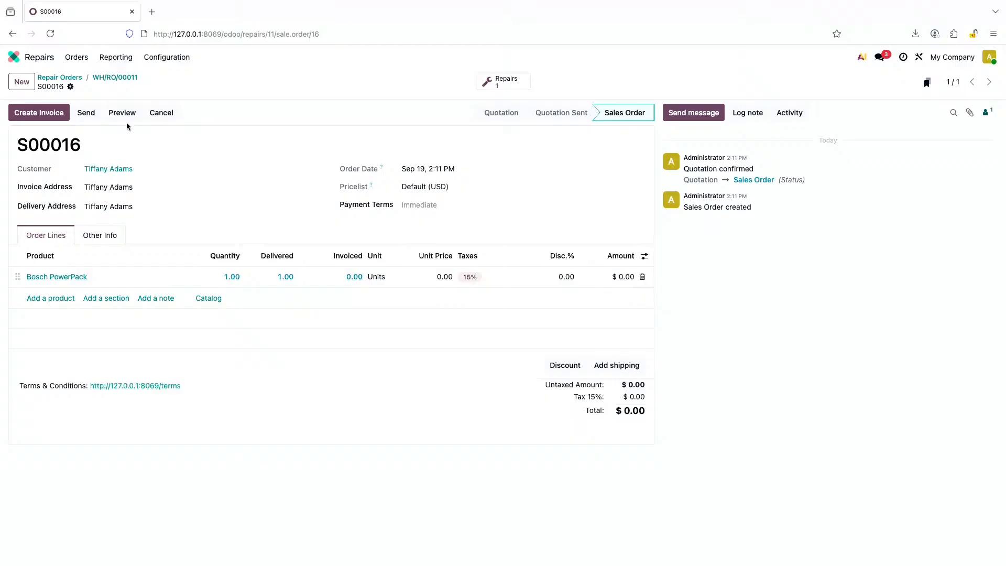
{"action": "left_click", "coordinate": [110, 78]}
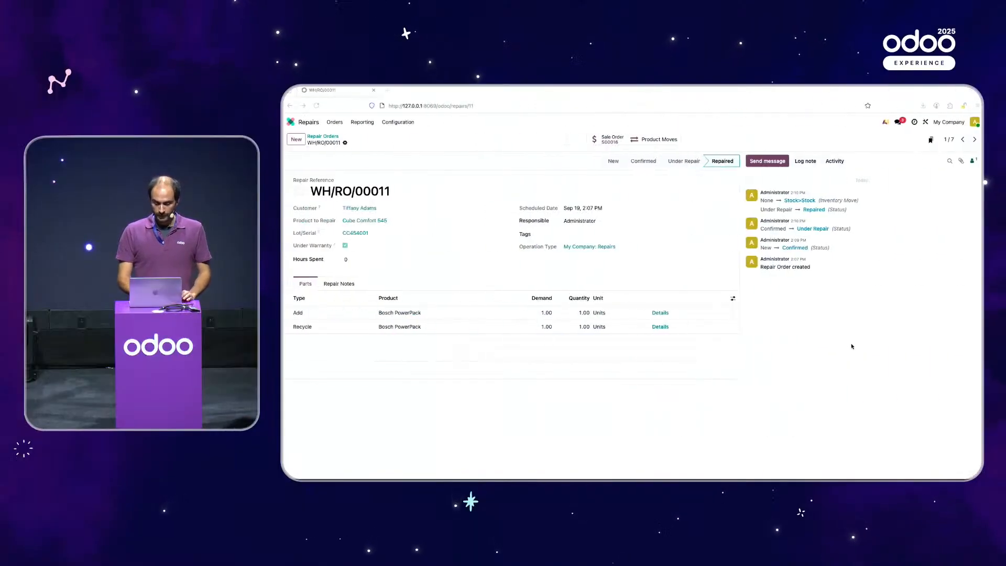
Create a new repair order with the operation type My Company: Recycle and confirm it
{"action": "left_click", "coordinate": [330, 136]}
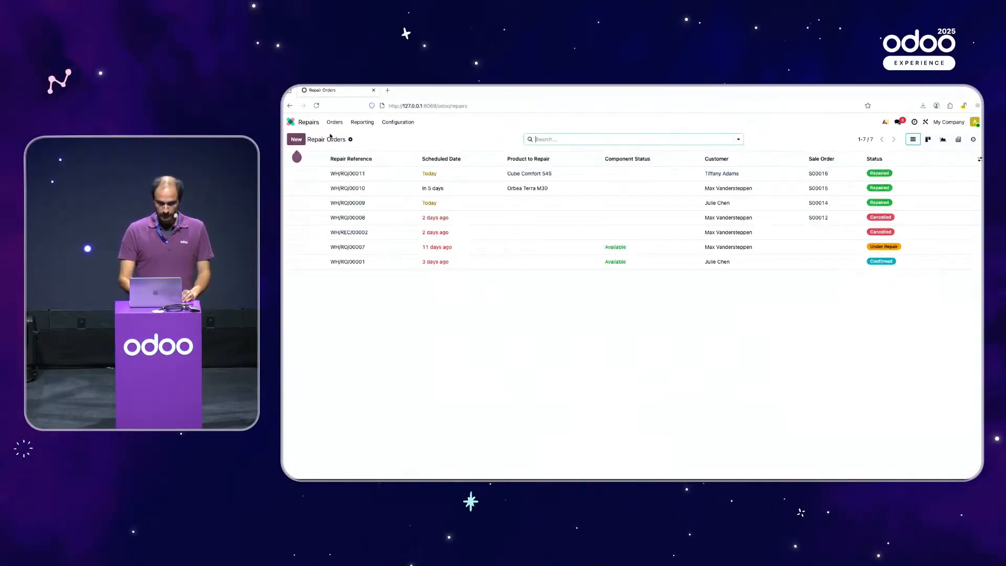
{"action": "left_click", "coordinate": [296, 139]}
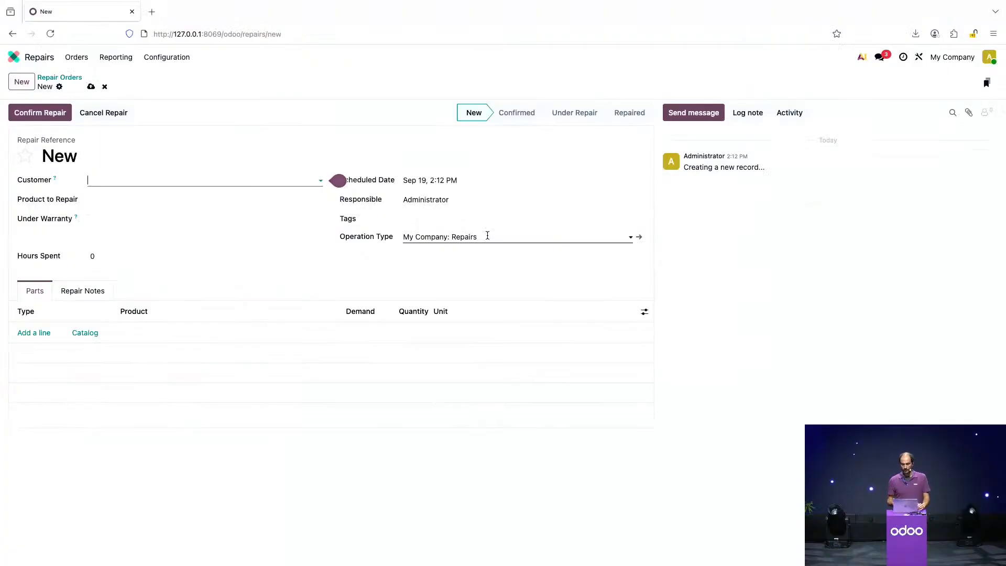
{"action": "left_click", "coordinate": [487, 236]}
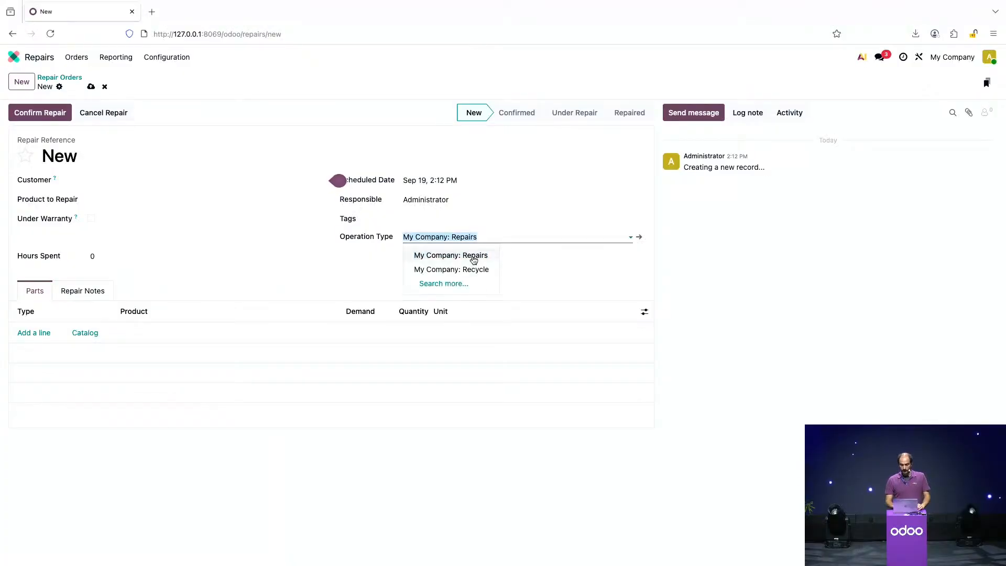
{"action": "left_click", "coordinate": [482, 269]}
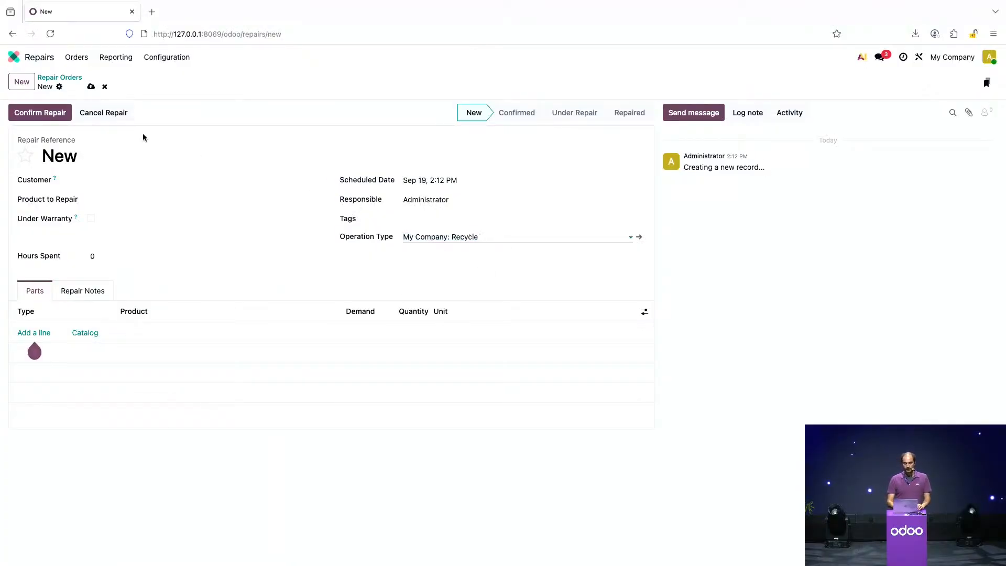
{"action": "left_click", "coordinate": [36, 114]}
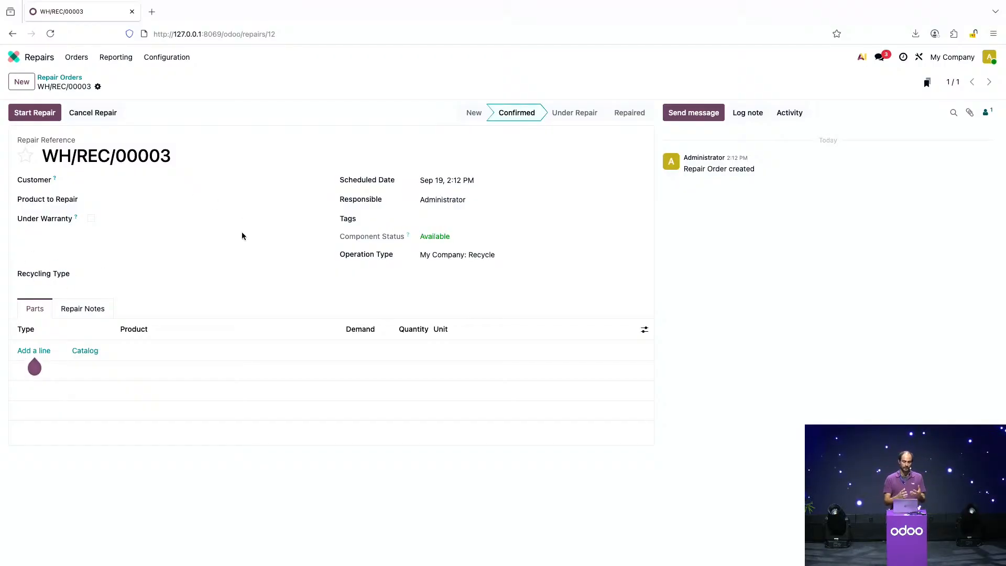
Open the Orbea Terra M30 repair order to compare its fields, and reopen the new recycle order
{"action": "left_click", "coordinate": [67, 78]}
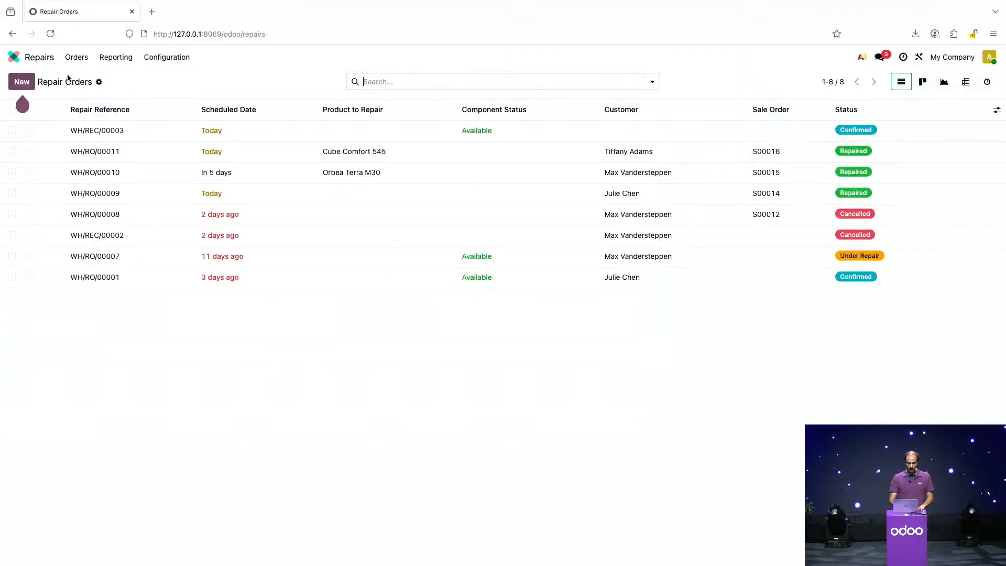
{"action": "left_click", "coordinate": [154, 174]}
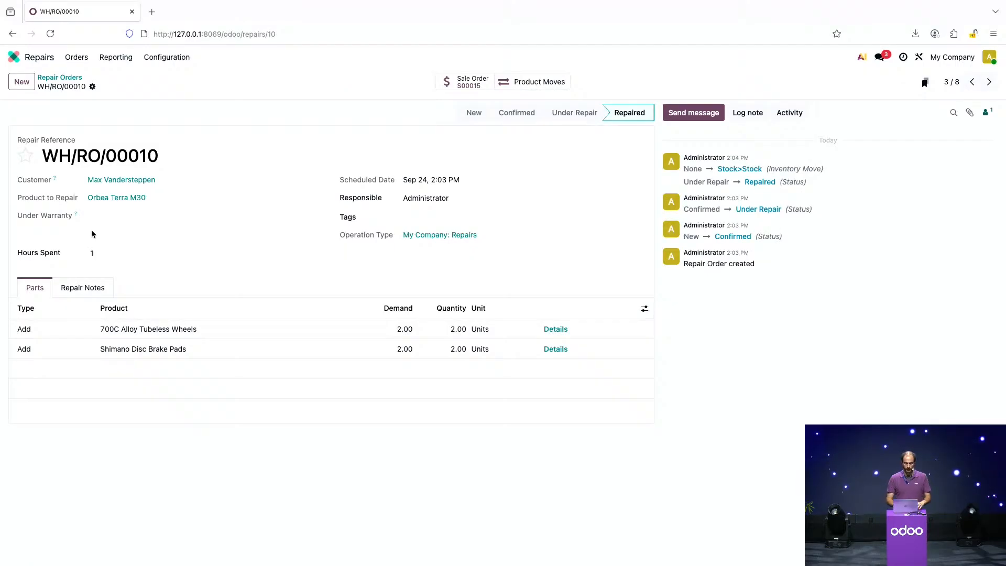
{"action": "left_click", "coordinate": [65, 79]}
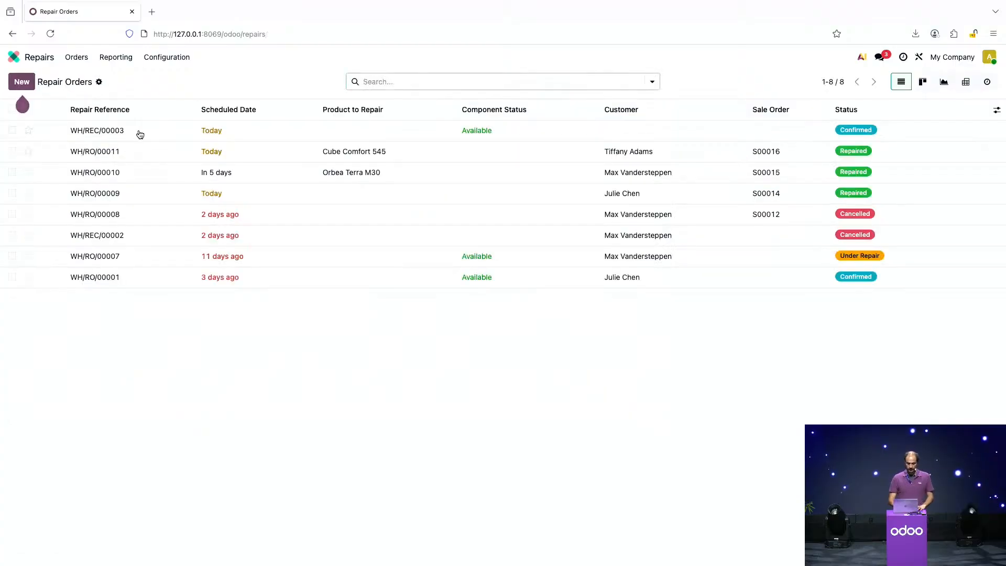
{"action": "left_click", "coordinate": [138, 131]}
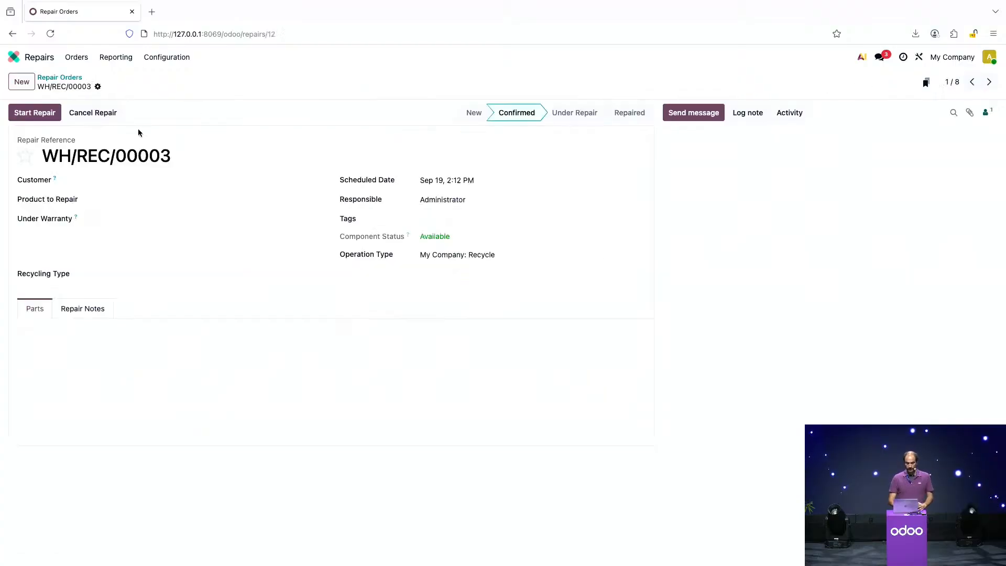
Set the recycle order's Recycling Type to Electronics and save it
{"action": "left_click", "coordinate": [117, 274]}
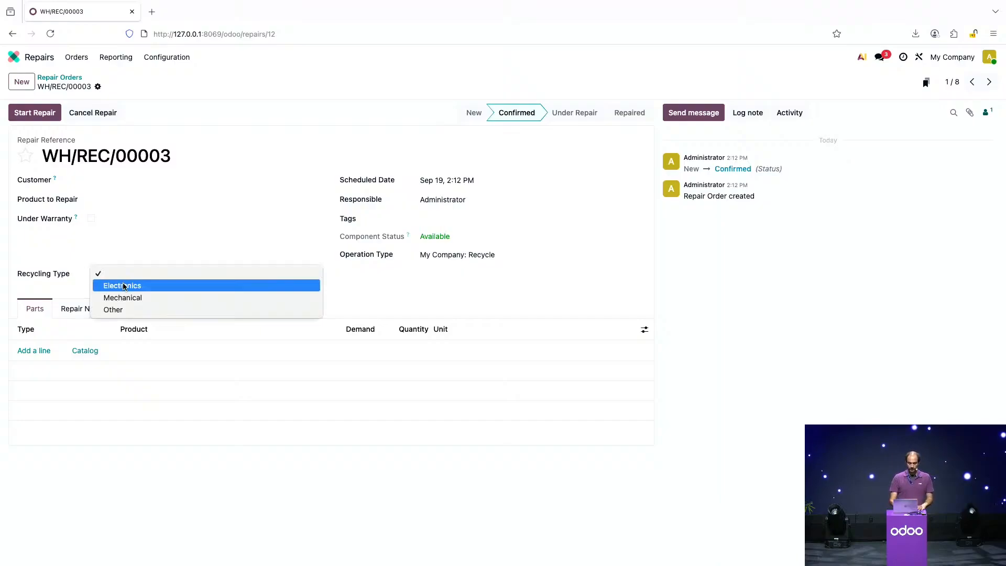
{"action": "left_click", "coordinate": [125, 286]}
{"action": "left_click", "coordinate": [115, 87]}
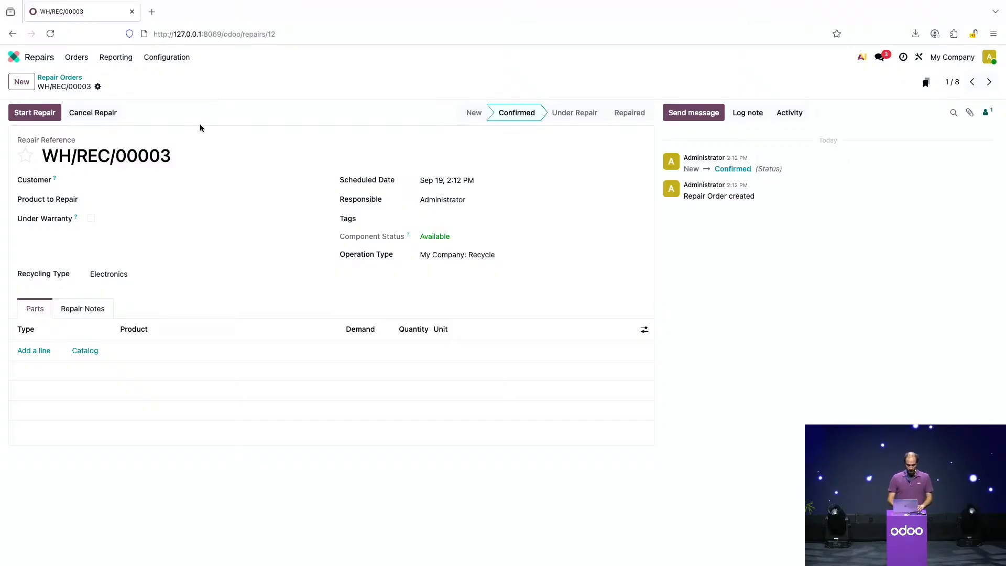
Set the product to repair to Bosch PowerPack with serial number BP333 and save the recycle order
{"action": "left_click", "coordinate": [125, 196]}
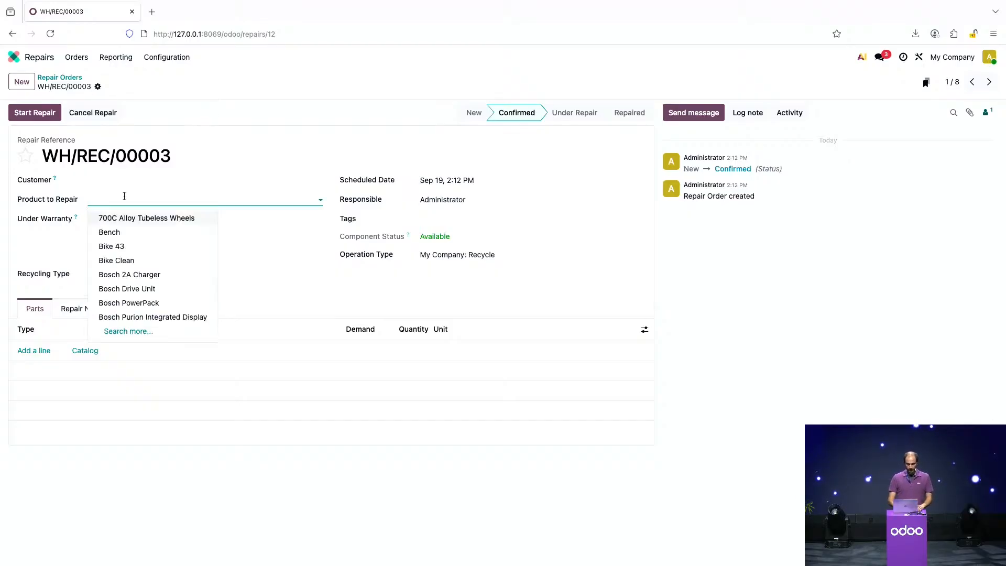
{"action": "type", "text": "pow"}
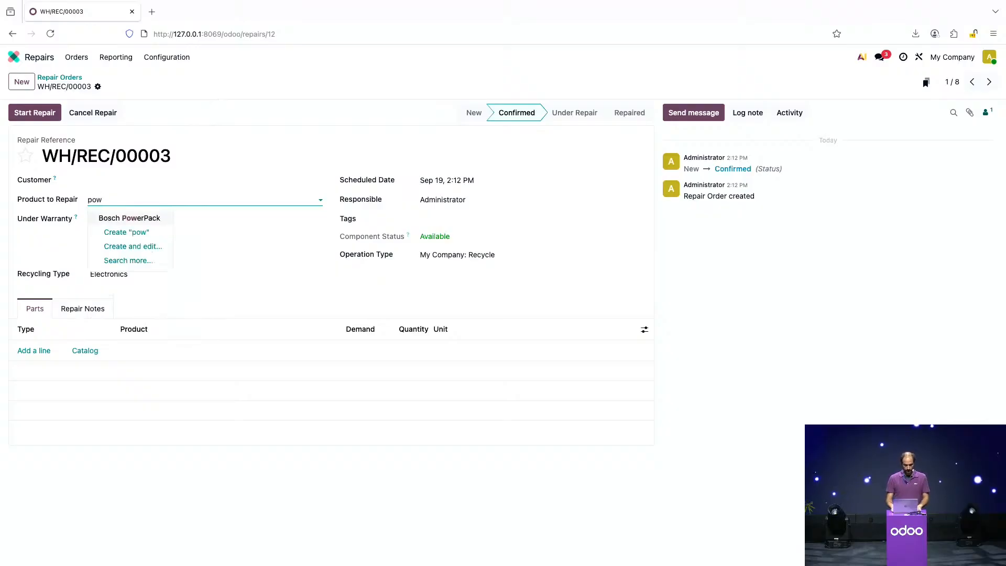
{"action": "key", "text": "Return"}
{"action": "left_click", "coordinate": [126, 219]}
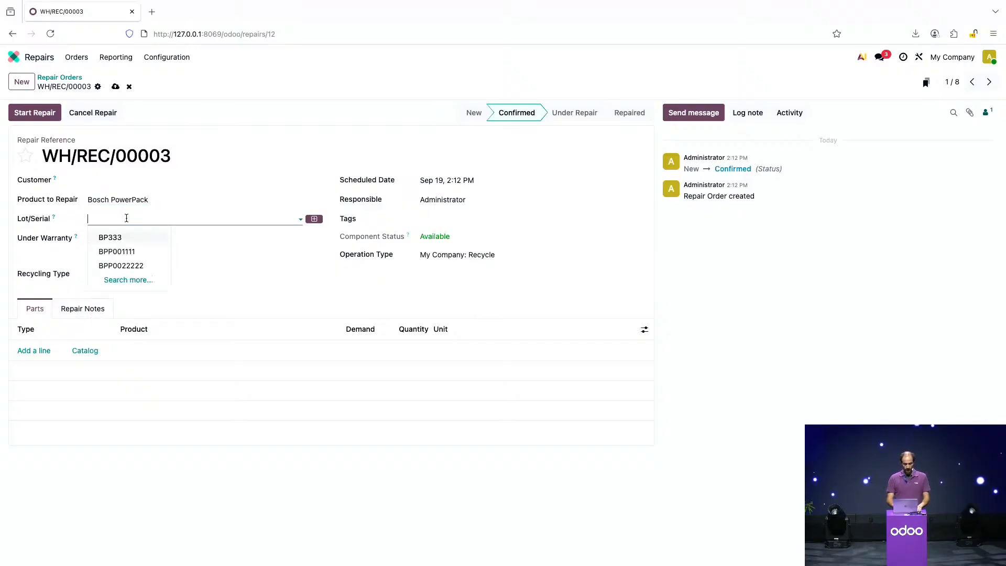
{"action": "left_click", "coordinate": [122, 235]}
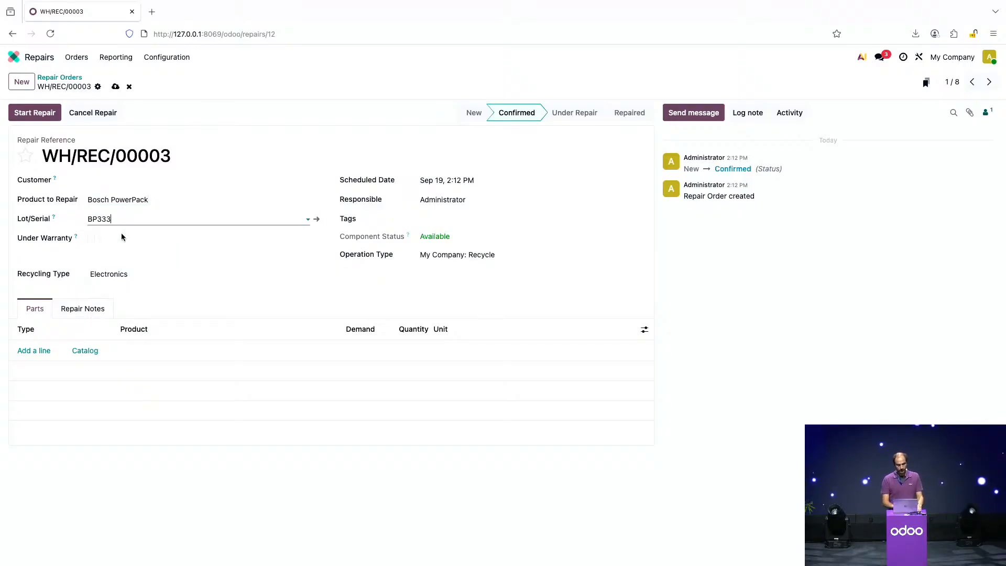
{"action": "left_click", "coordinate": [115, 87]}
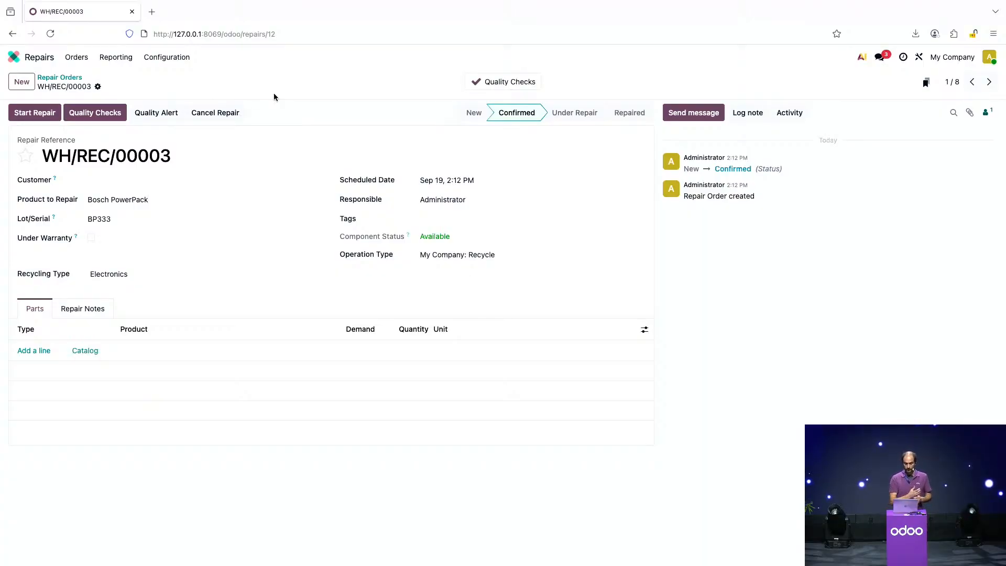
Start the recycle repair and try to end it without doing the quality checks
{"action": "left_click", "coordinate": [34, 113]}
{"action": "left_click", "coordinate": [42, 112]}
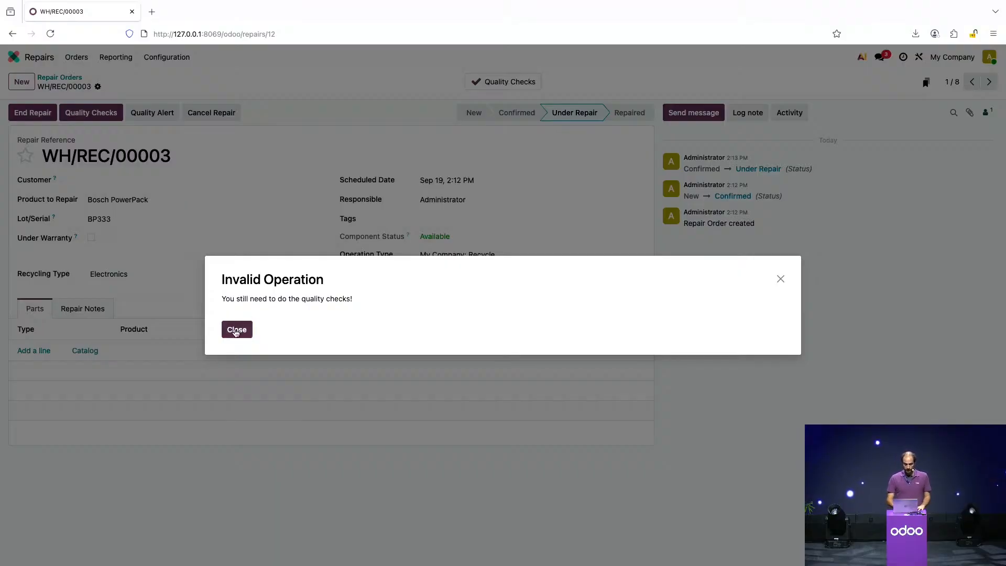
{"action": "left_click", "coordinate": [236, 329]}
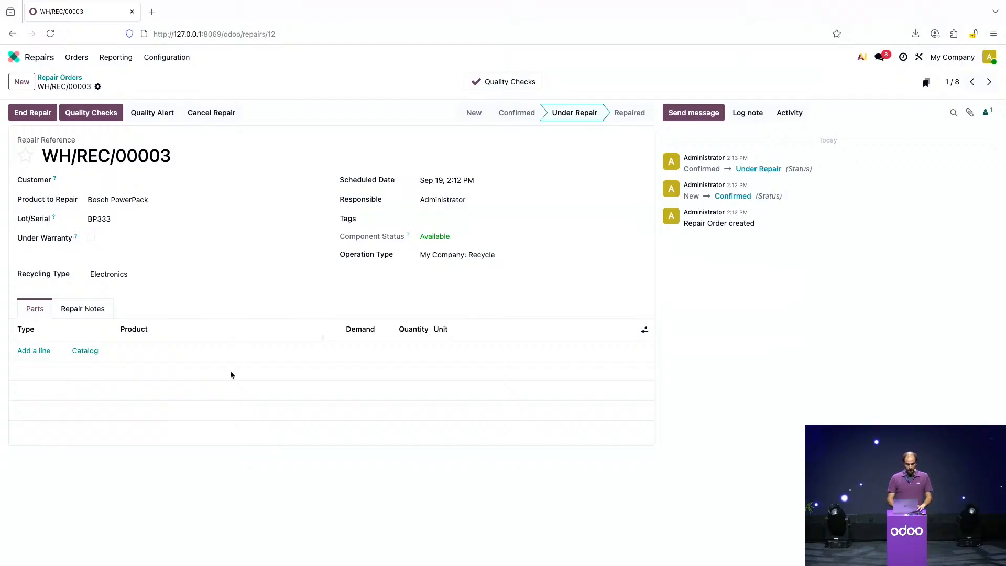
Open the battery quality check worksheet, set Voltage Check to Pass and enable Capacity Check
{"action": "left_click", "coordinate": [83, 113]}
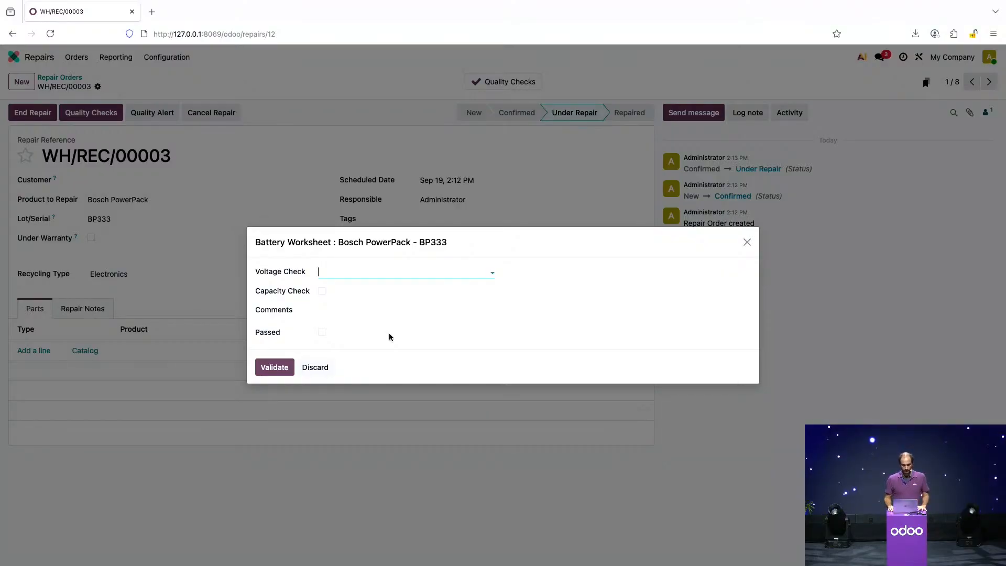
{"action": "left_click", "coordinate": [392, 272]}
{"action": "left_click", "coordinate": [354, 294]}
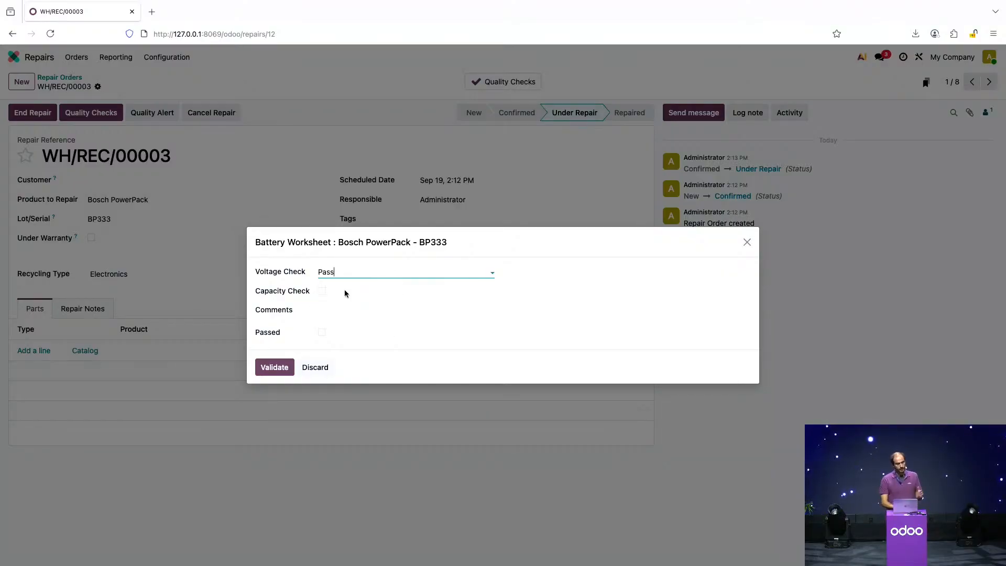
{"action": "left_click", "coordinate": [322, 292]}
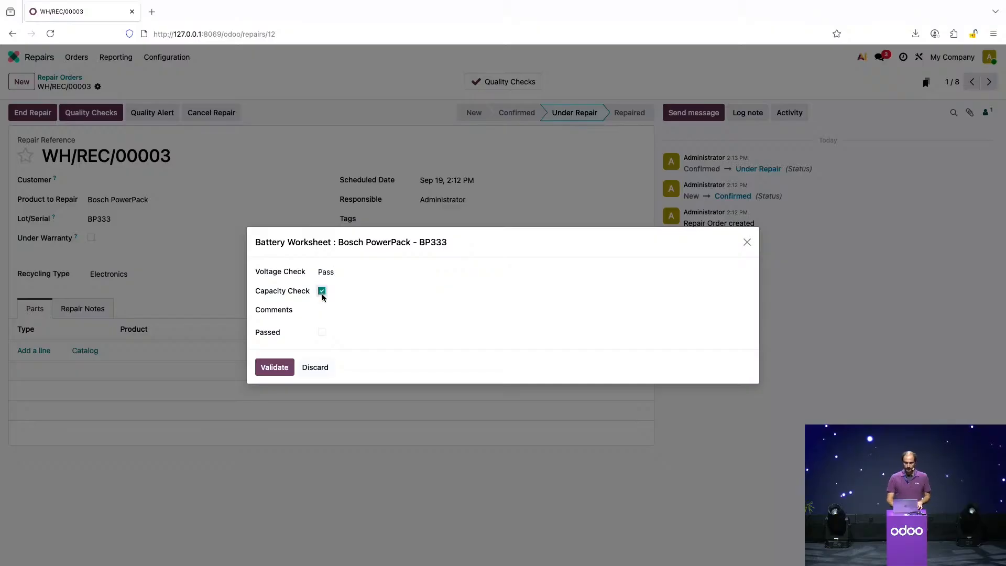
Add the comment "problem with the ac adapter" to the battery worksheet, mark it as Passed and validate it
{"action": "left_click", "coordinate": [347, 307]}
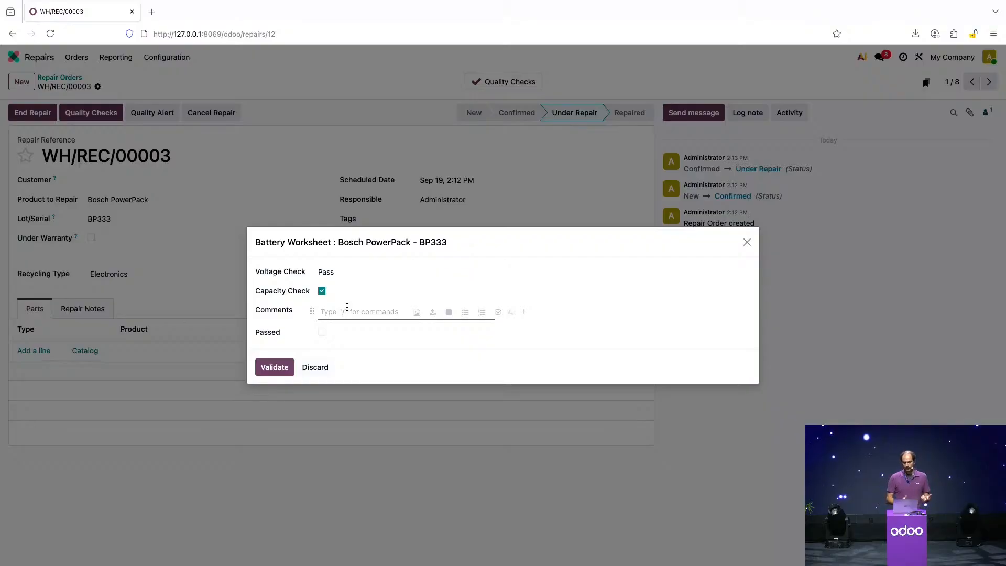
{"action": "type", "text": "problem with the ac adaptter"}
{"action": "key", "text": "BackSpace"}
{"action": "key", "text": "BackSpace"}
{"action": "key", "text": "BackSpace"}
{"action": "type", "text": "er"}
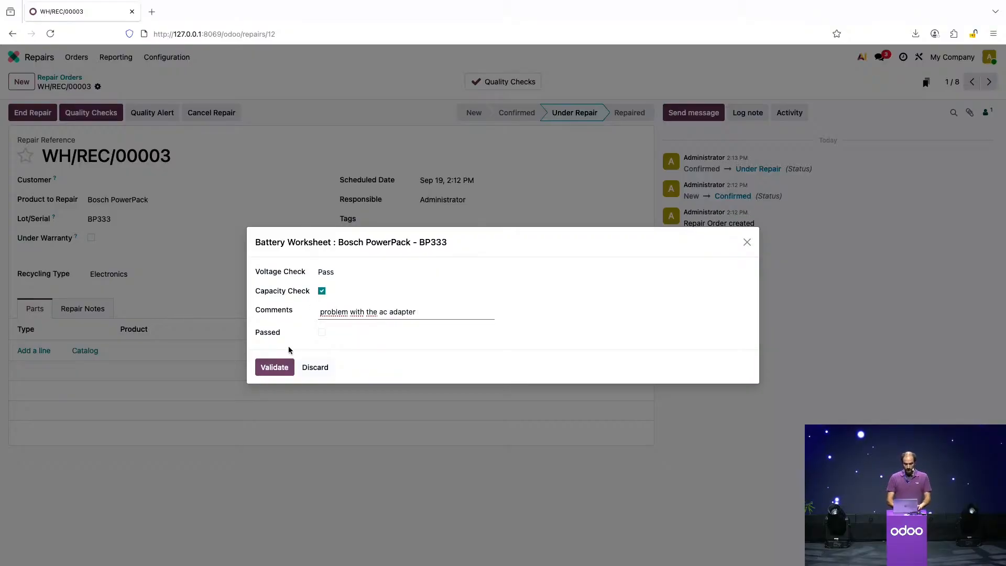
{"action": "left_click", "coordinate": [322, 332]}
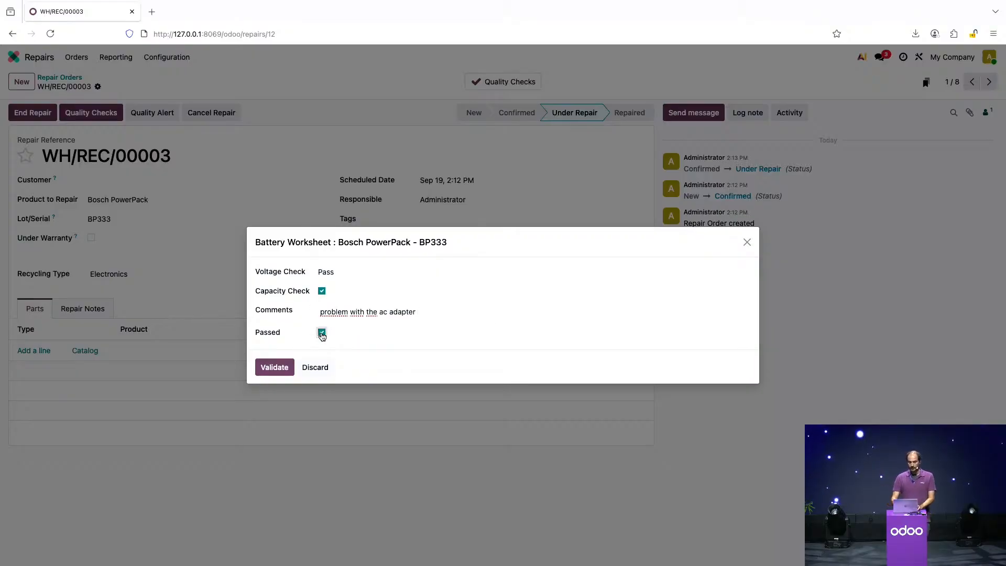
{"action": "left_click", "coordinate": [275, 368]}
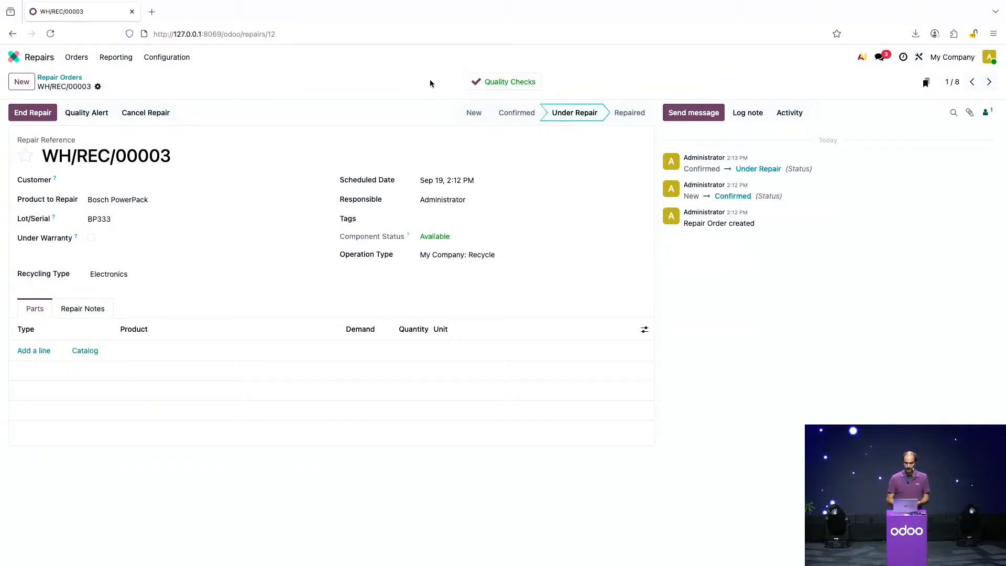
End the recycle repair and open its product moves
{"action": "left_click", "coordinate": [42, 115]}
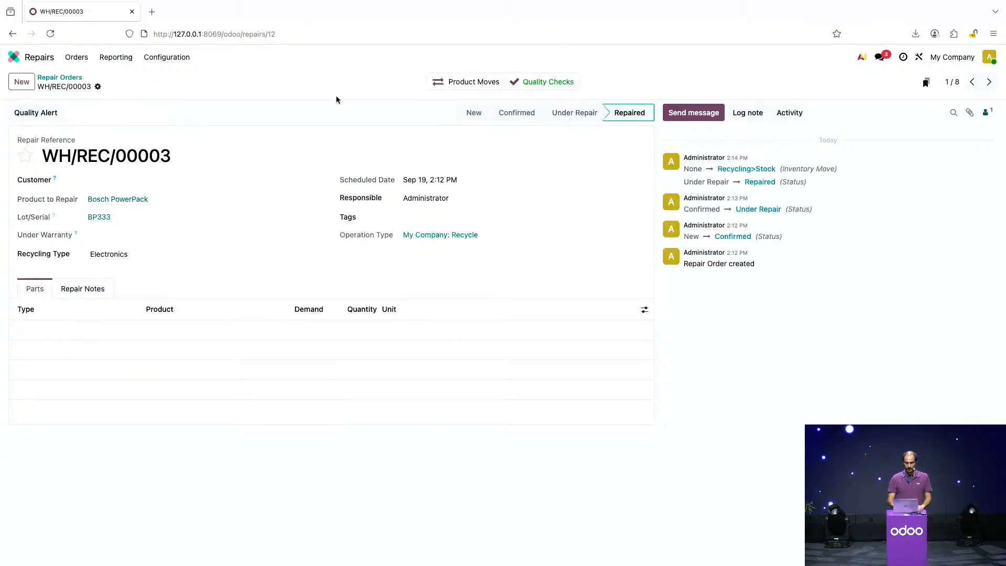
{"action": "left_click", "coordinate": [457, 84]}
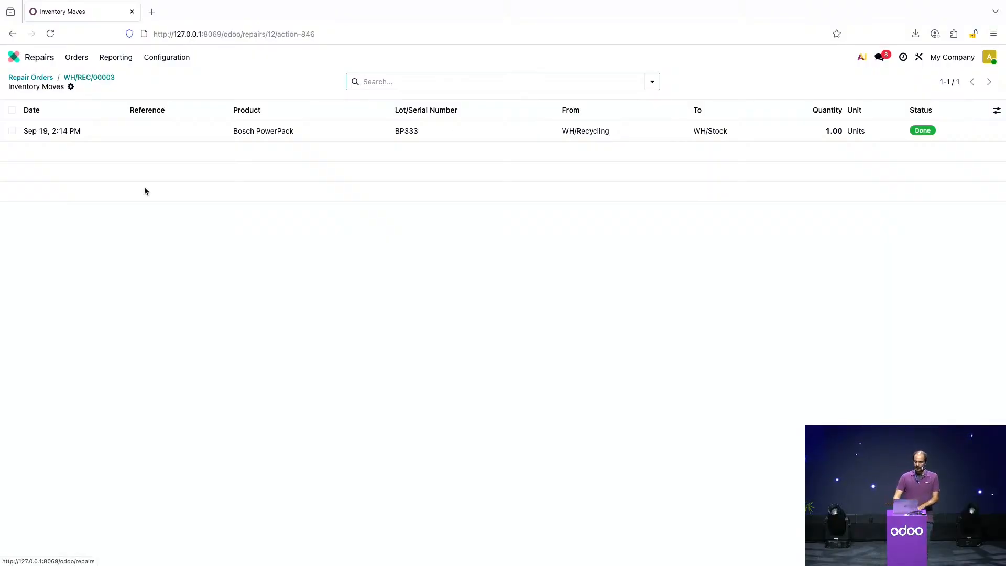
Switch to the Inventory app and open the WH/Recycling location from the warehouse locations to review its settings
{"action": "left_click", "coordinate": [14, 58]}
{"action": "type", "text": "invent"}
{"action": "key", "text": "Return"}
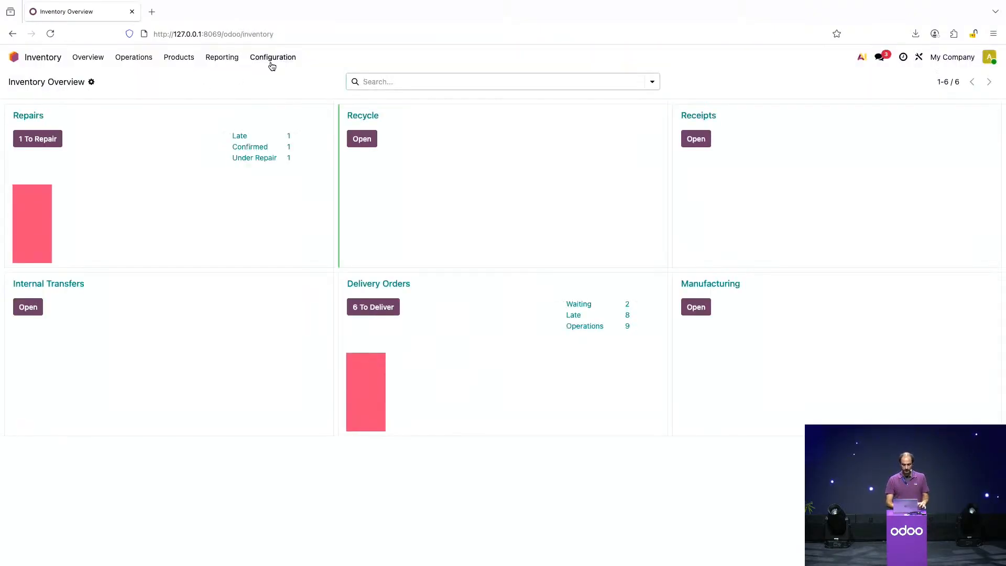
{"action": "left_click", "coordinate": [272, 59]}
{"action": "left_click", "coordinate": [295, 136]}
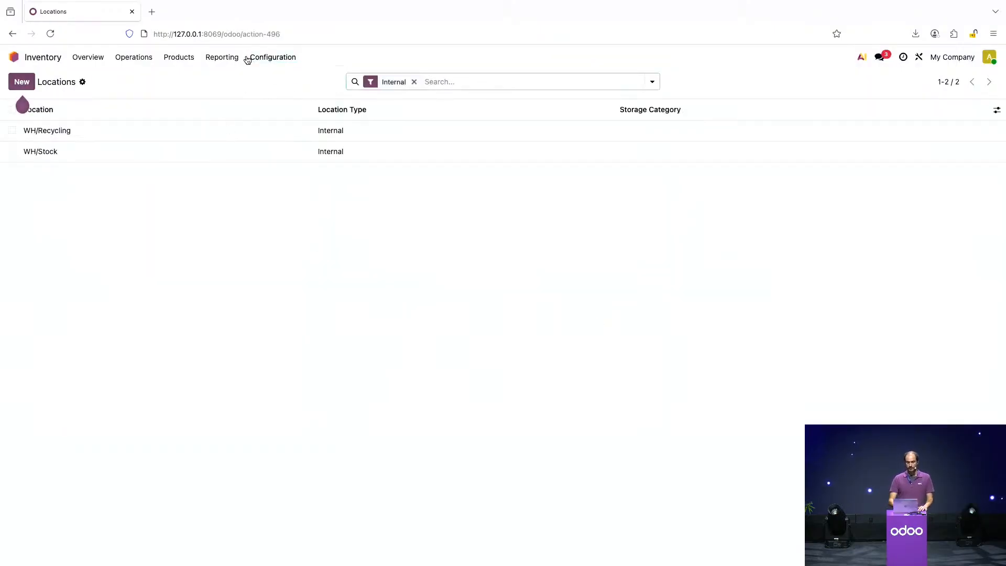
{"action": "left_click", "coordinate": [160, 130]}
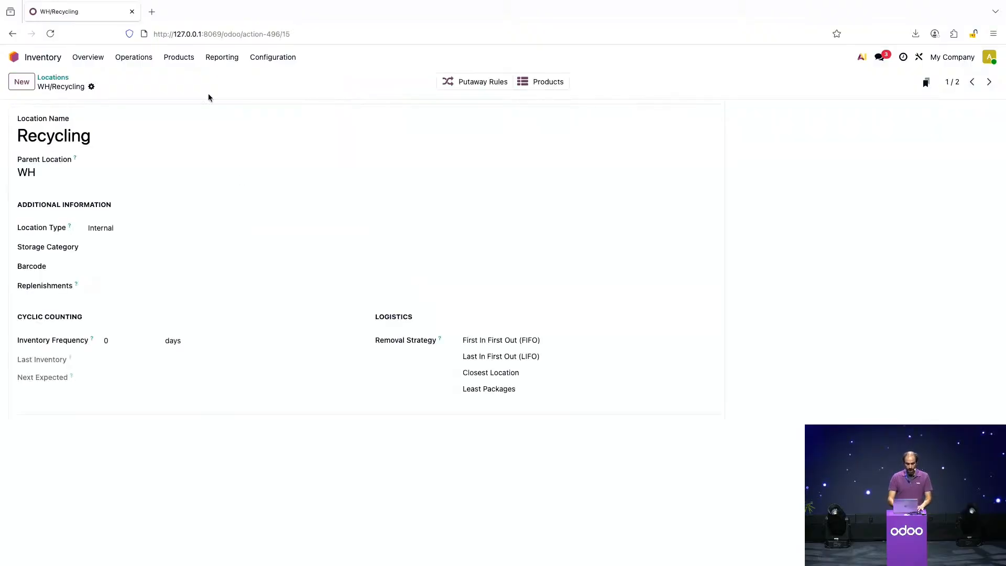
Examine the source and destination locations configured on the Repairs and Recycle operation types
{"action": "left_click", "coordinate": [273, 57]}
{"action": "left_click", "coordinate": [312, 125]}
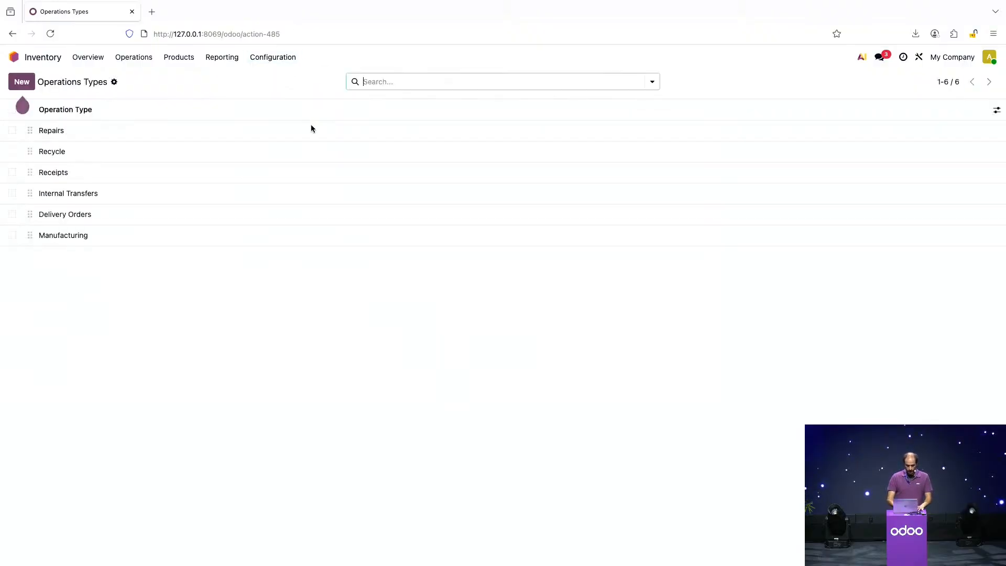
{"action": "left_click", "coordinate": [62, 134]}
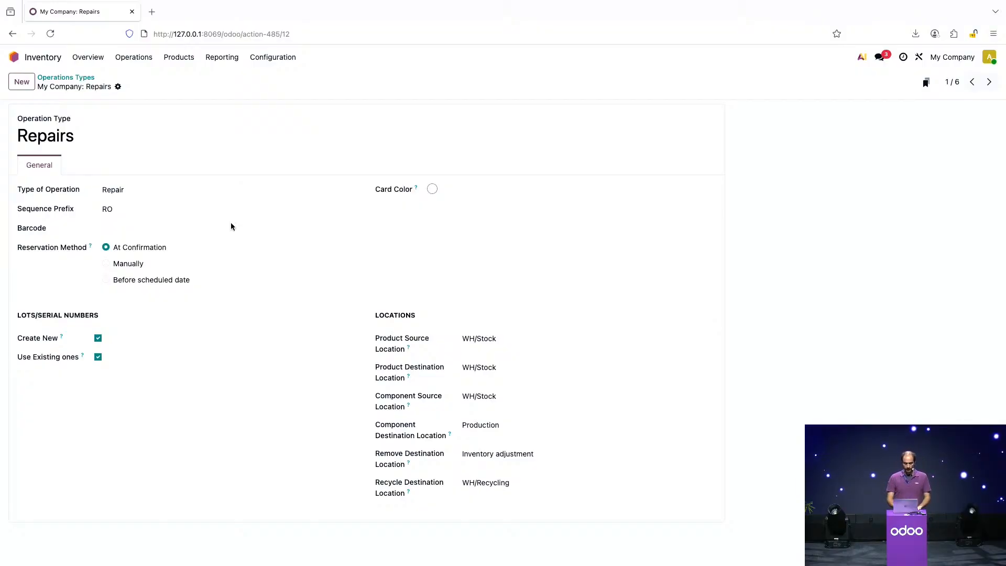
{"action": "left_click", "coordinate": [989, 82]}
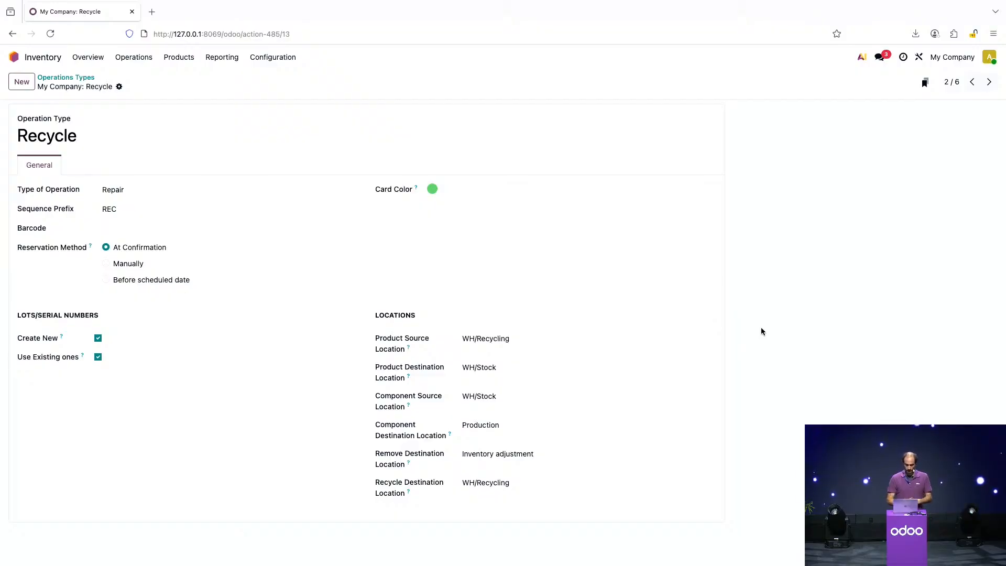
{"action": "left_click", "coordinate": [65, 79]}
{"action": "left_click", "coordinate": [15, 56]}
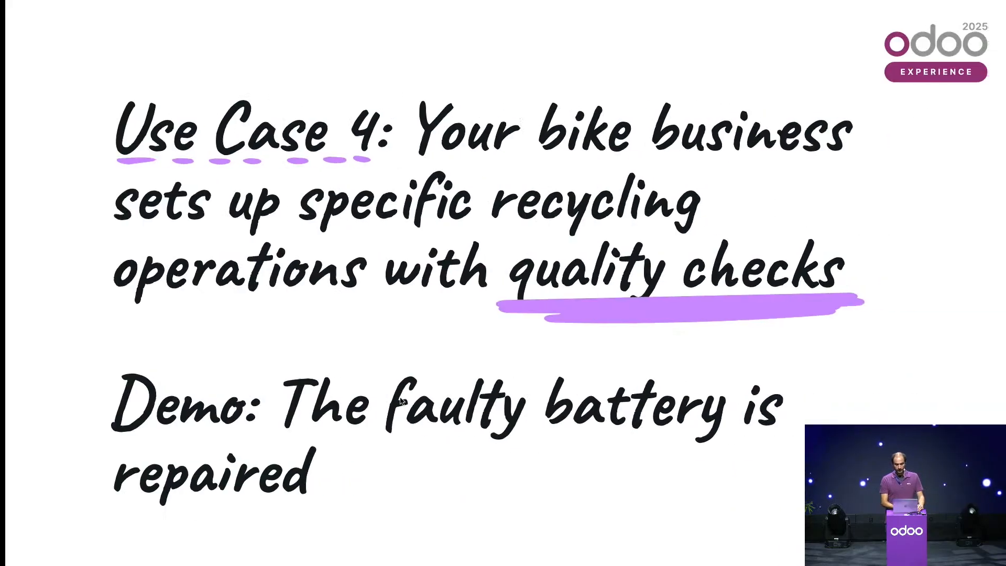
{"action": "key", "text": "Right"}
{"action": "key", "text": "Right"}
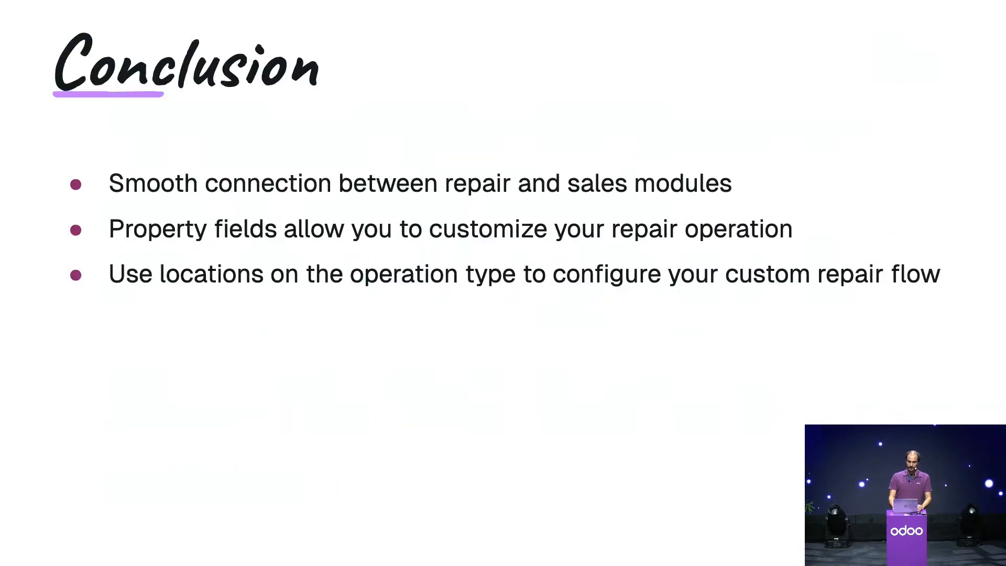